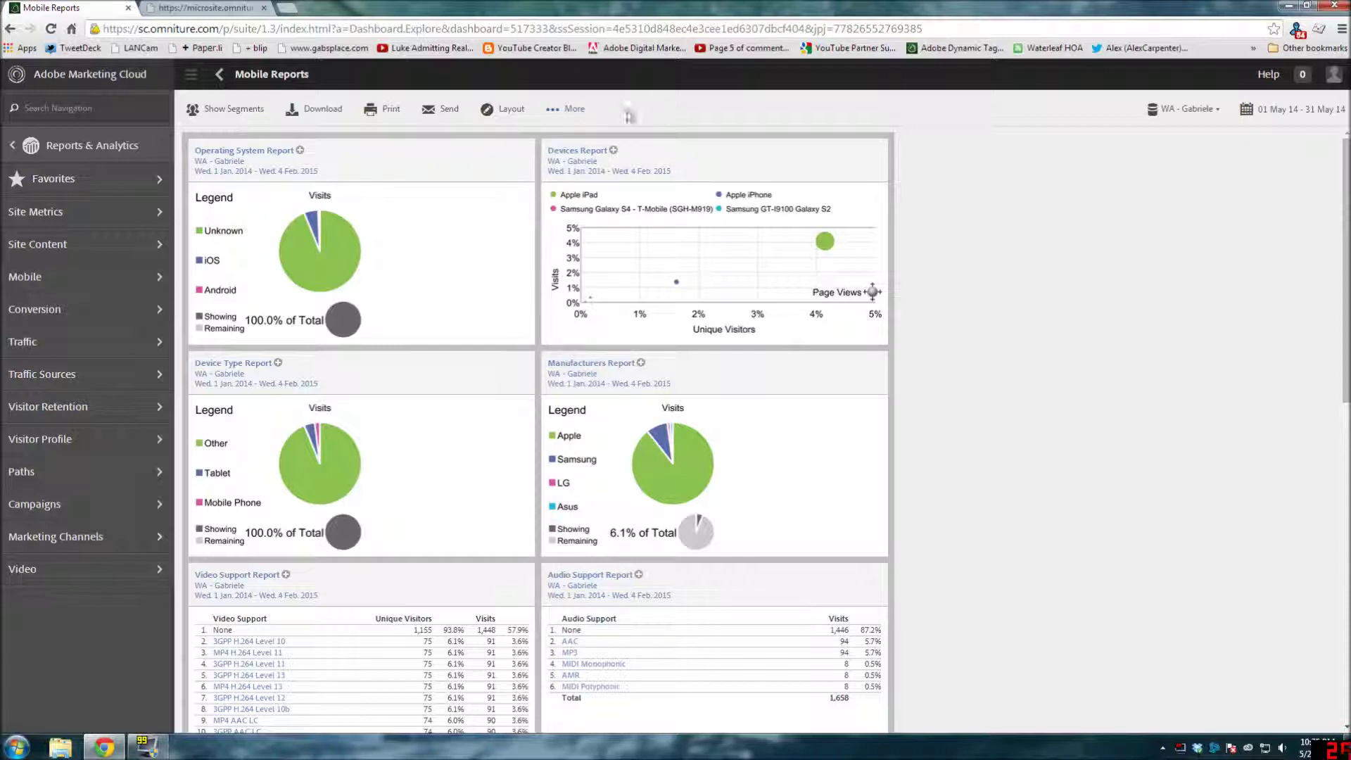
Show the segments list, toggle the report-suite-only filter off and back on, and go to Segment Manager
left_click(225, 111)
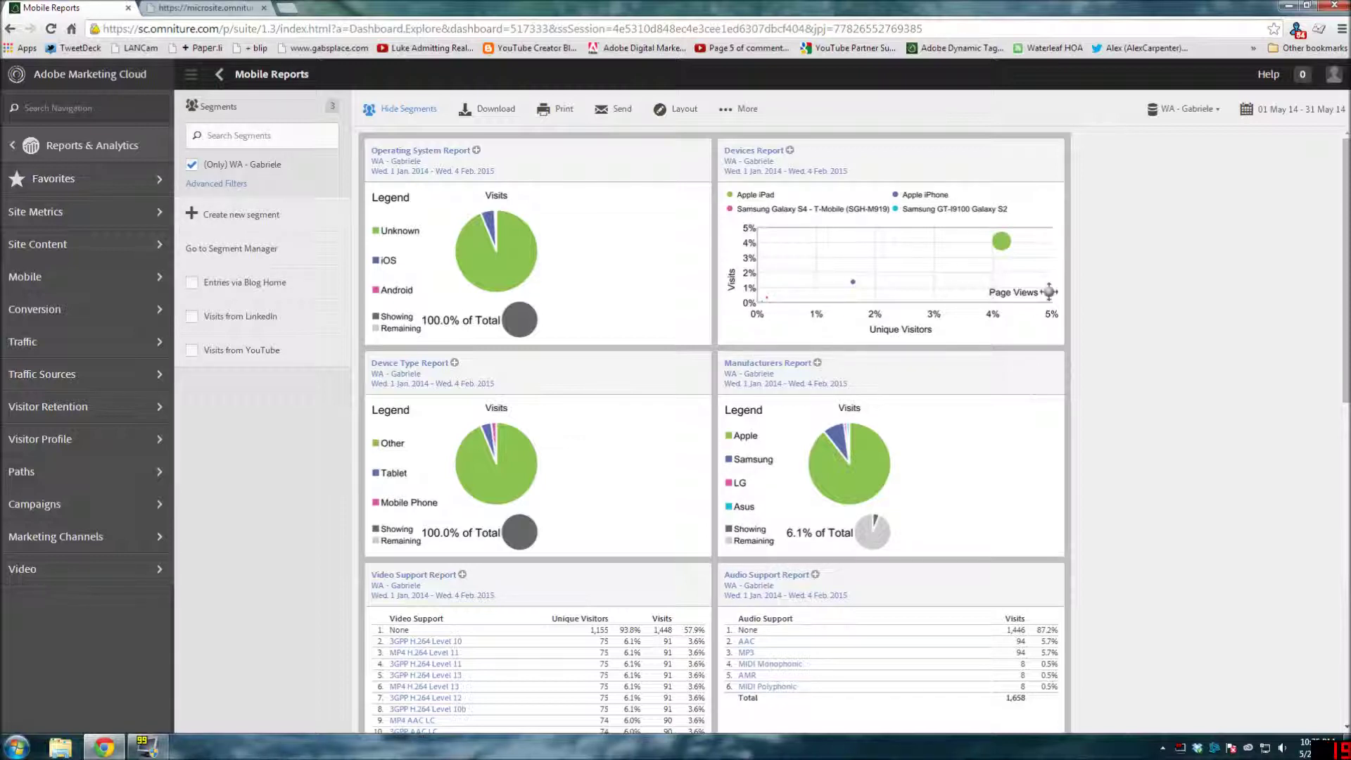
left_click(192, 166)
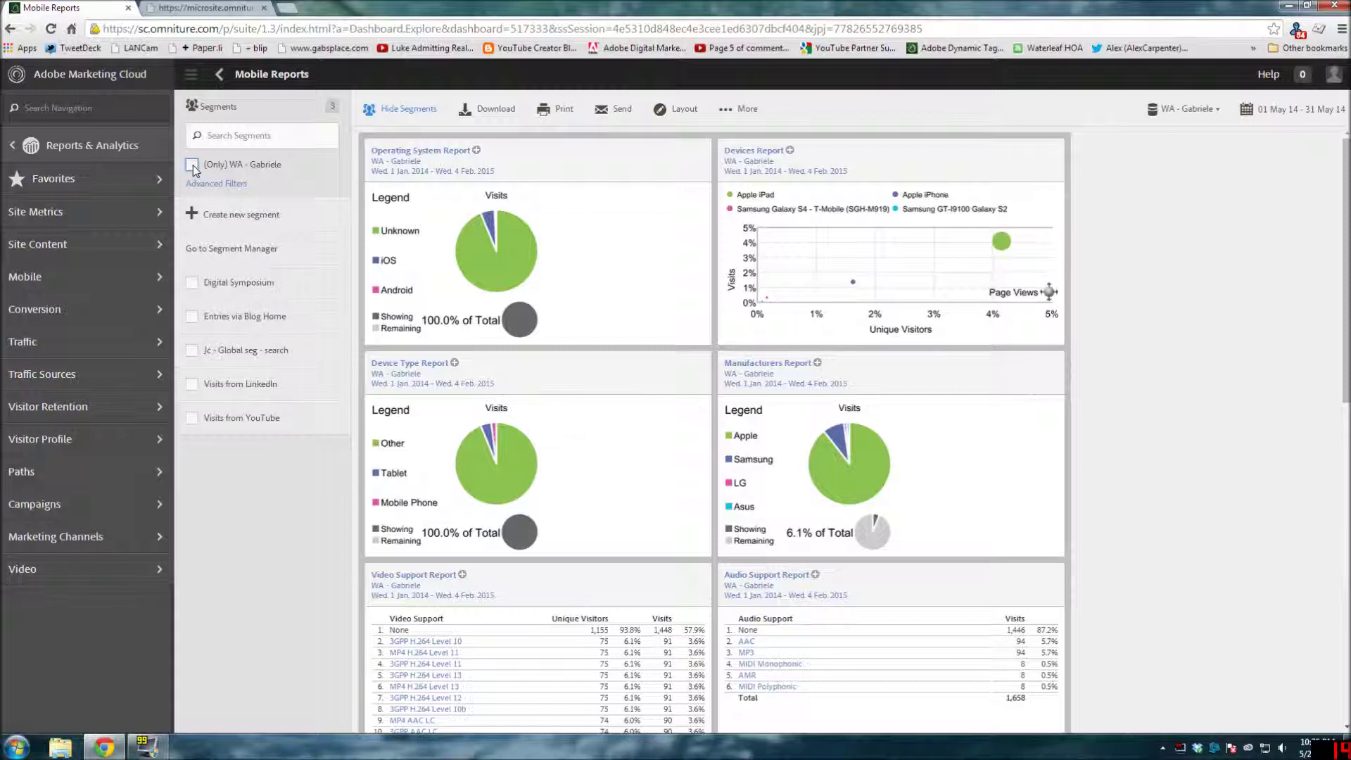
left_click(192, 166)
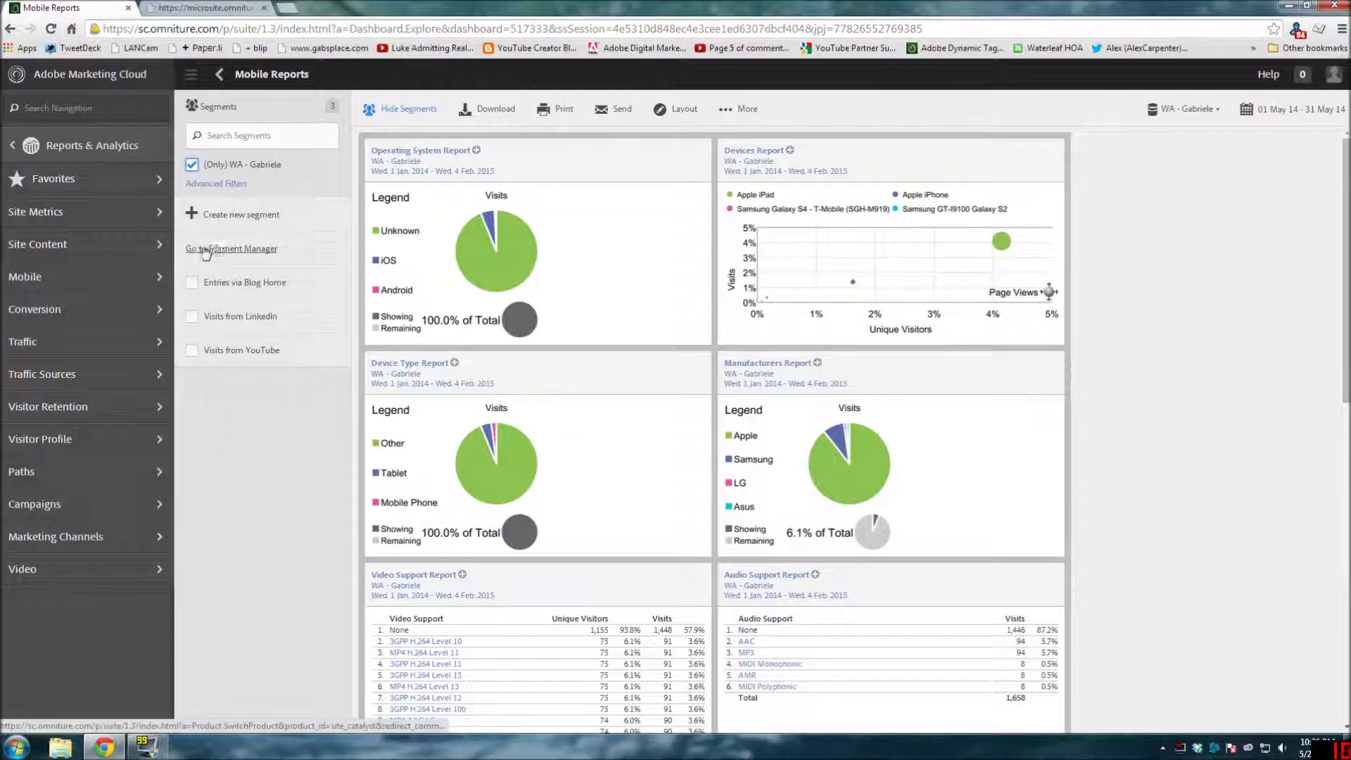
left_click(222, 250)
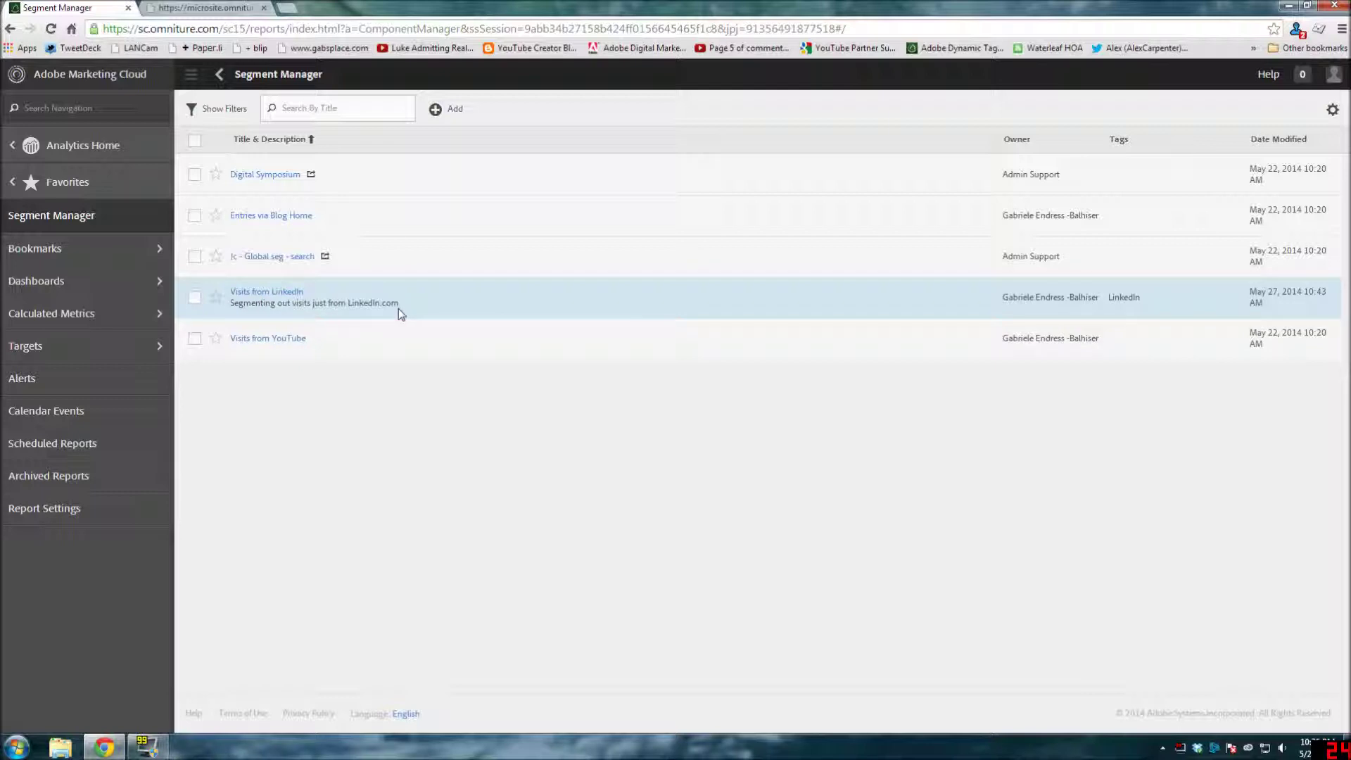
Open the Visits from LinkedIn segment in Segment Builder
left_click(264, 297)
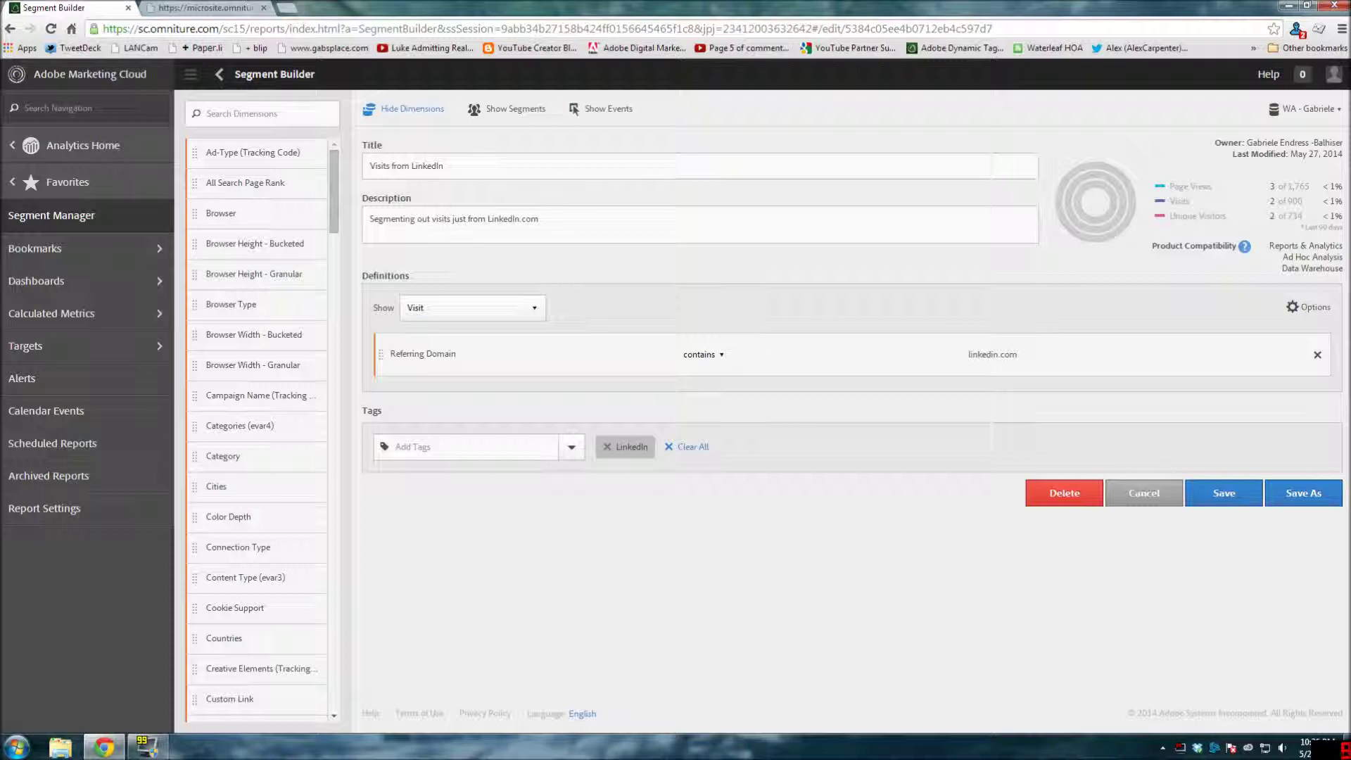
Clear the accidental text selection in the Segment Builder
mouse_move(1328, 246)
left_mouse_down()
mouse_move(363, 133)
mouse_move(1337, 258)
left_mouse_up()
left_click(1337, 258)
left_click(496, 110)
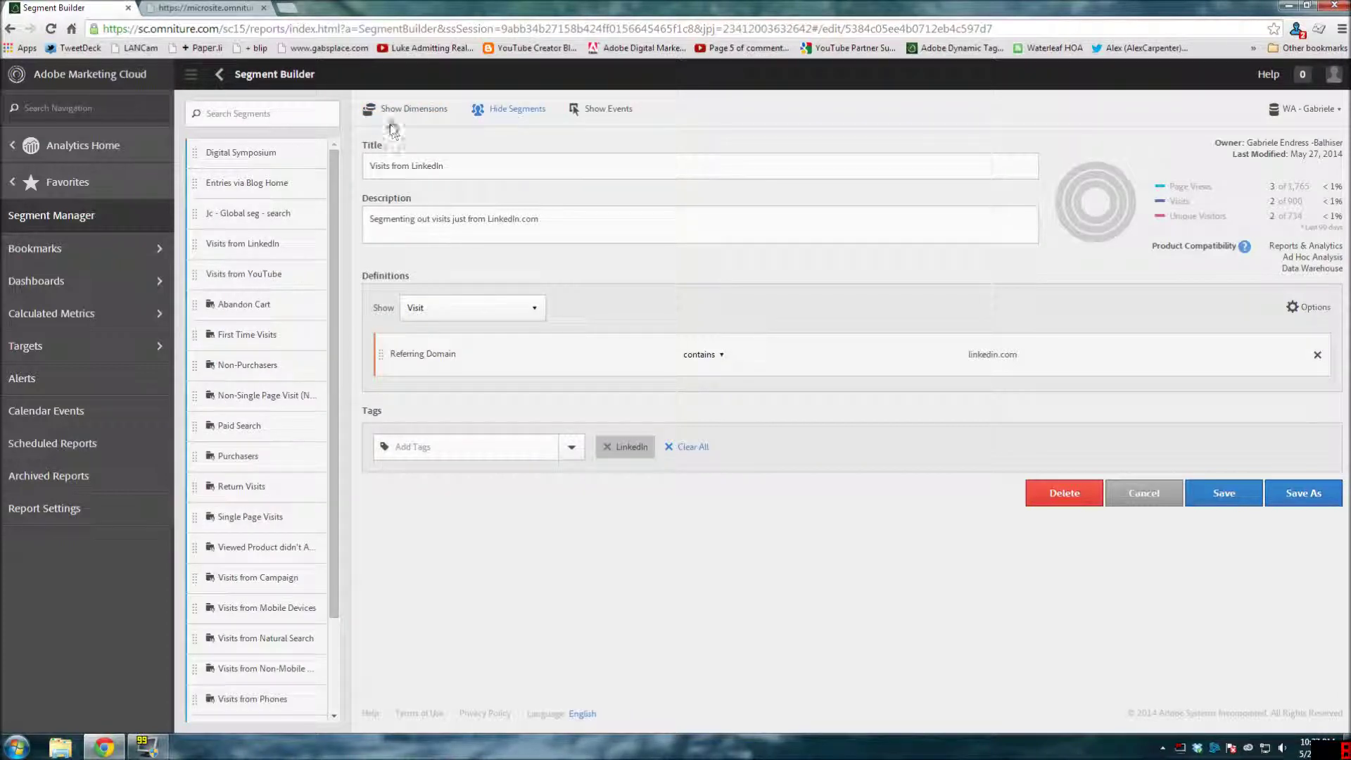
left_click(452, 113)
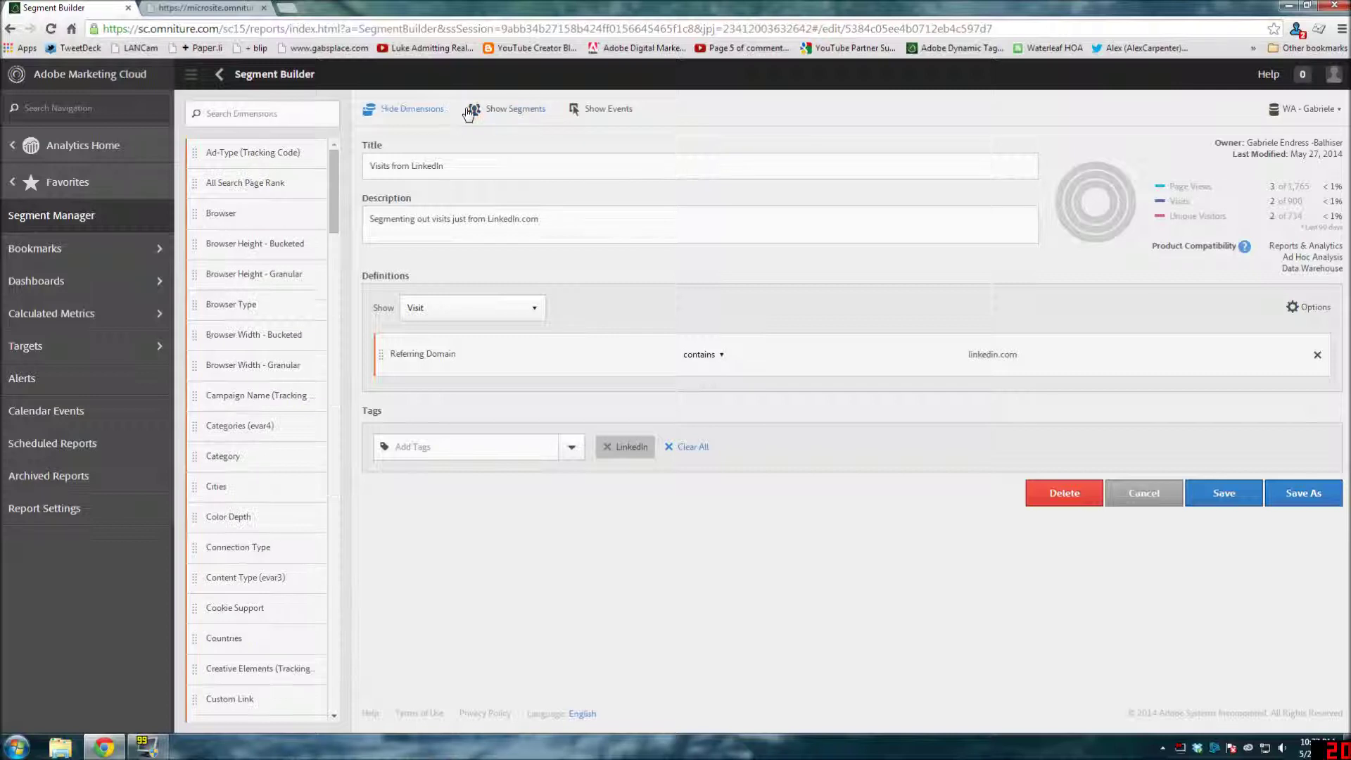
left_click(453, 113)
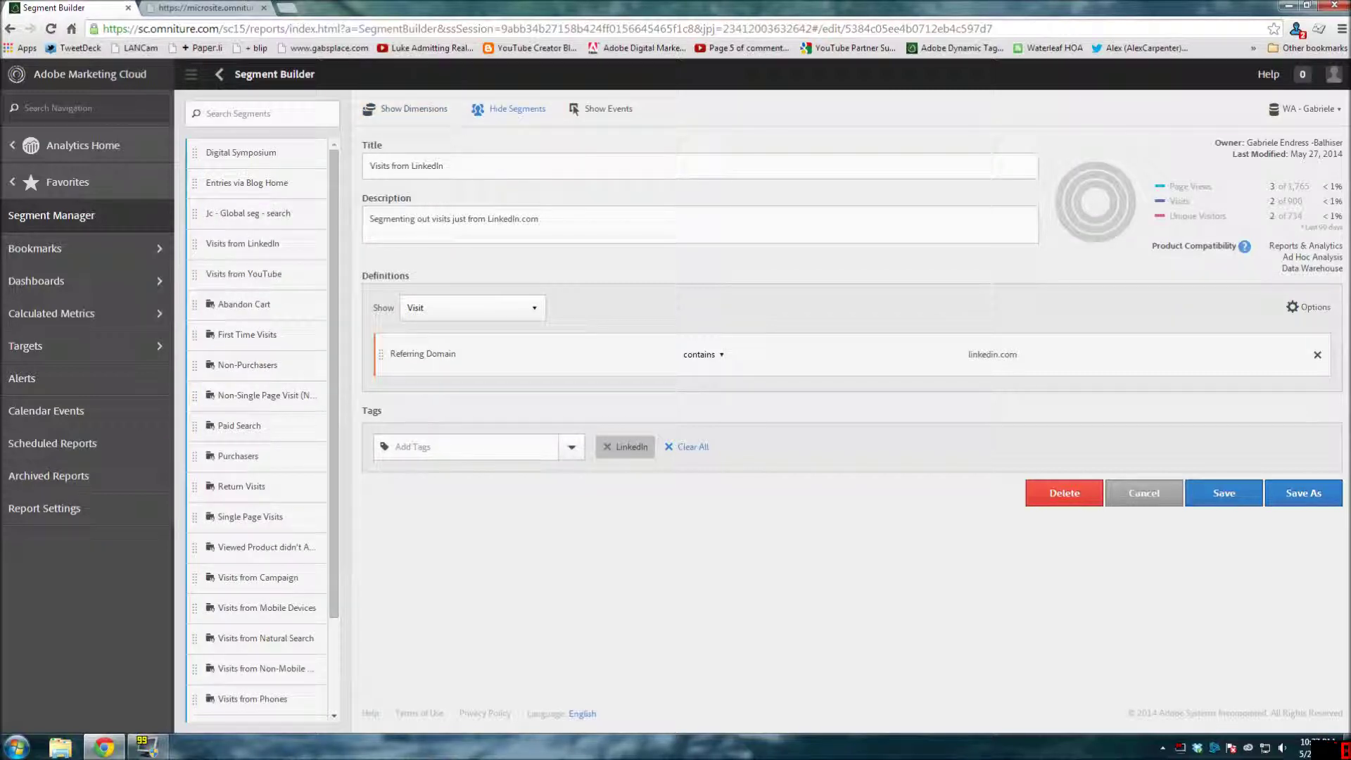
left_click(498, 112)
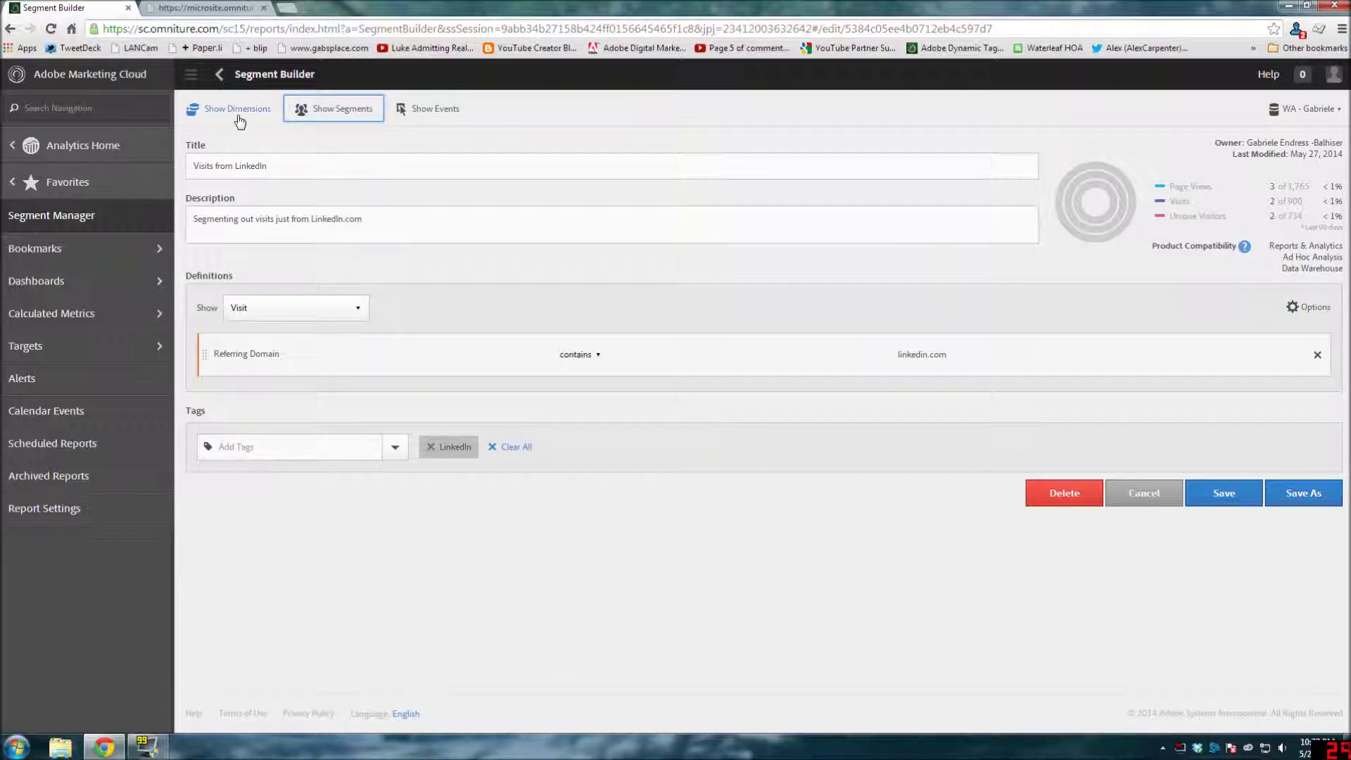
left_click(215, 114)
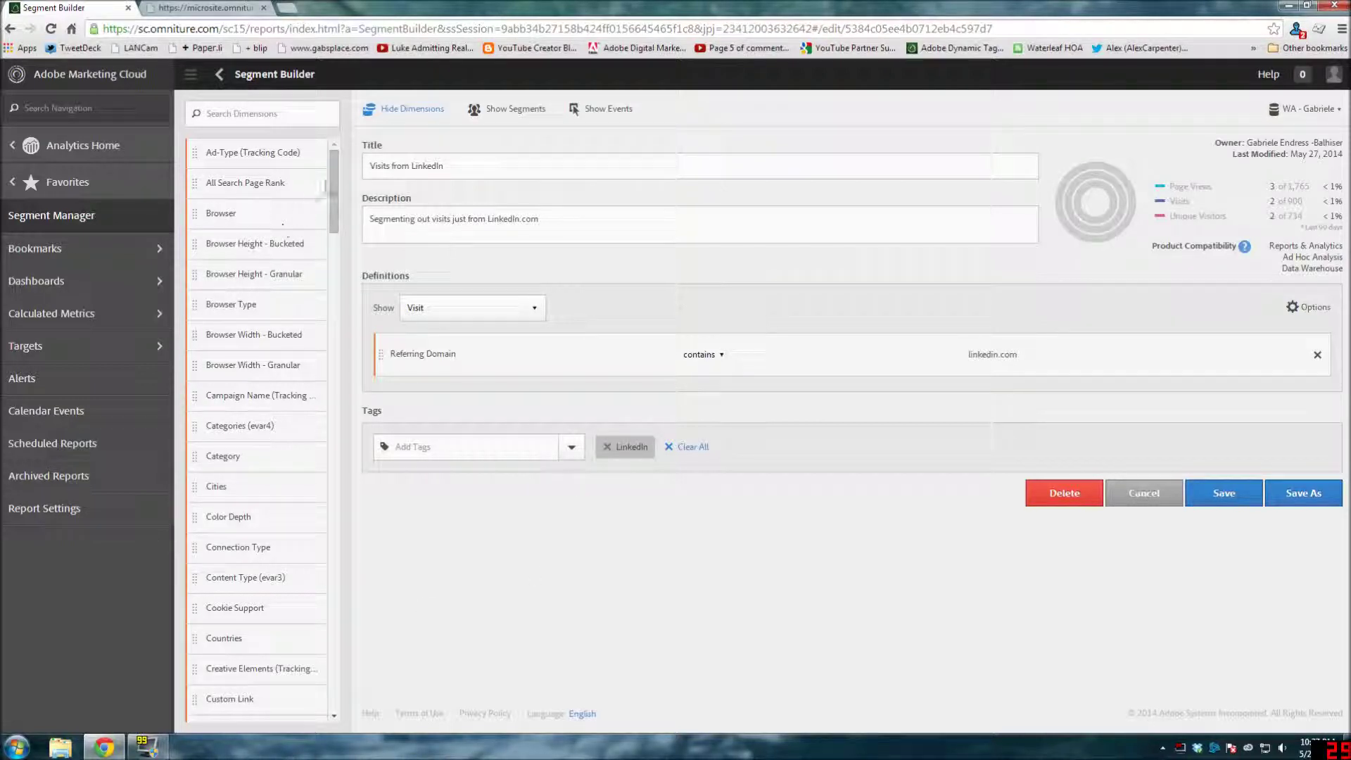
left_click(609, 111)
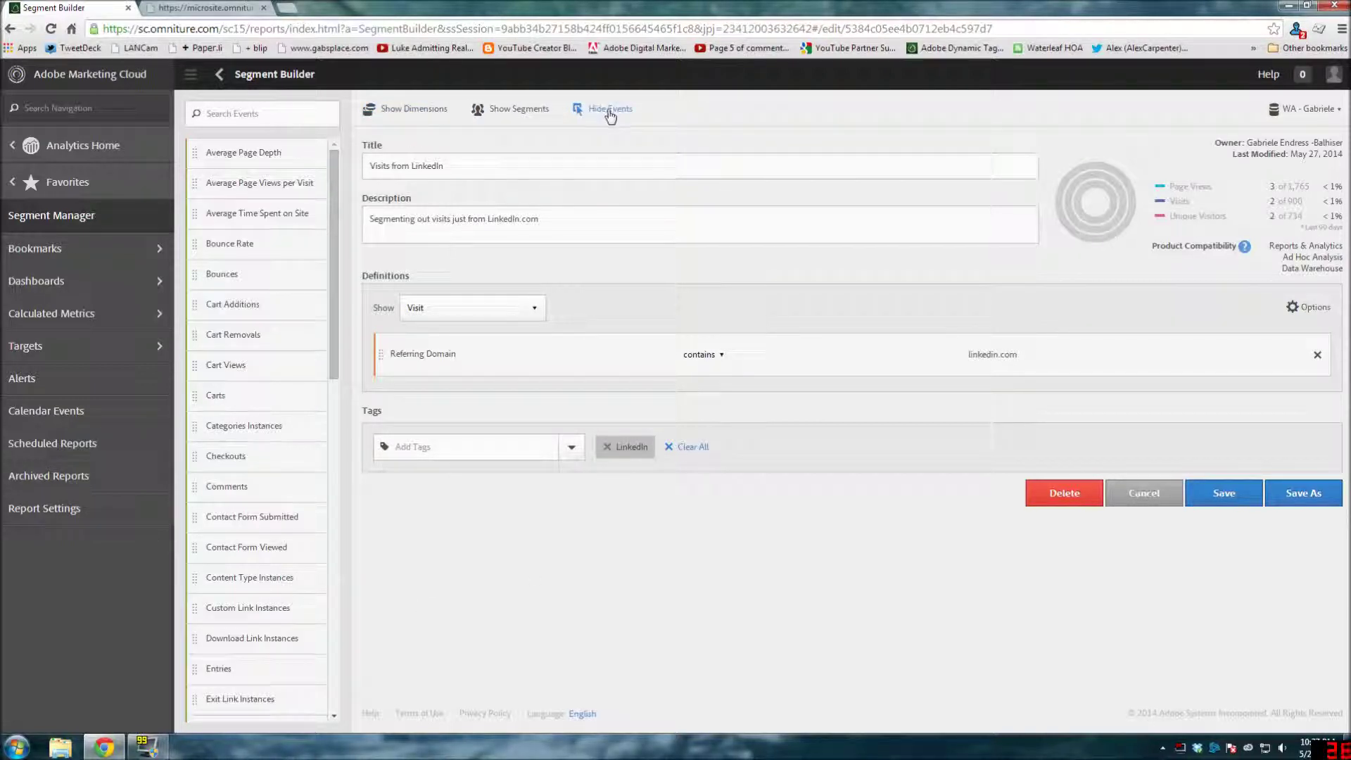
left_click(609, 112)
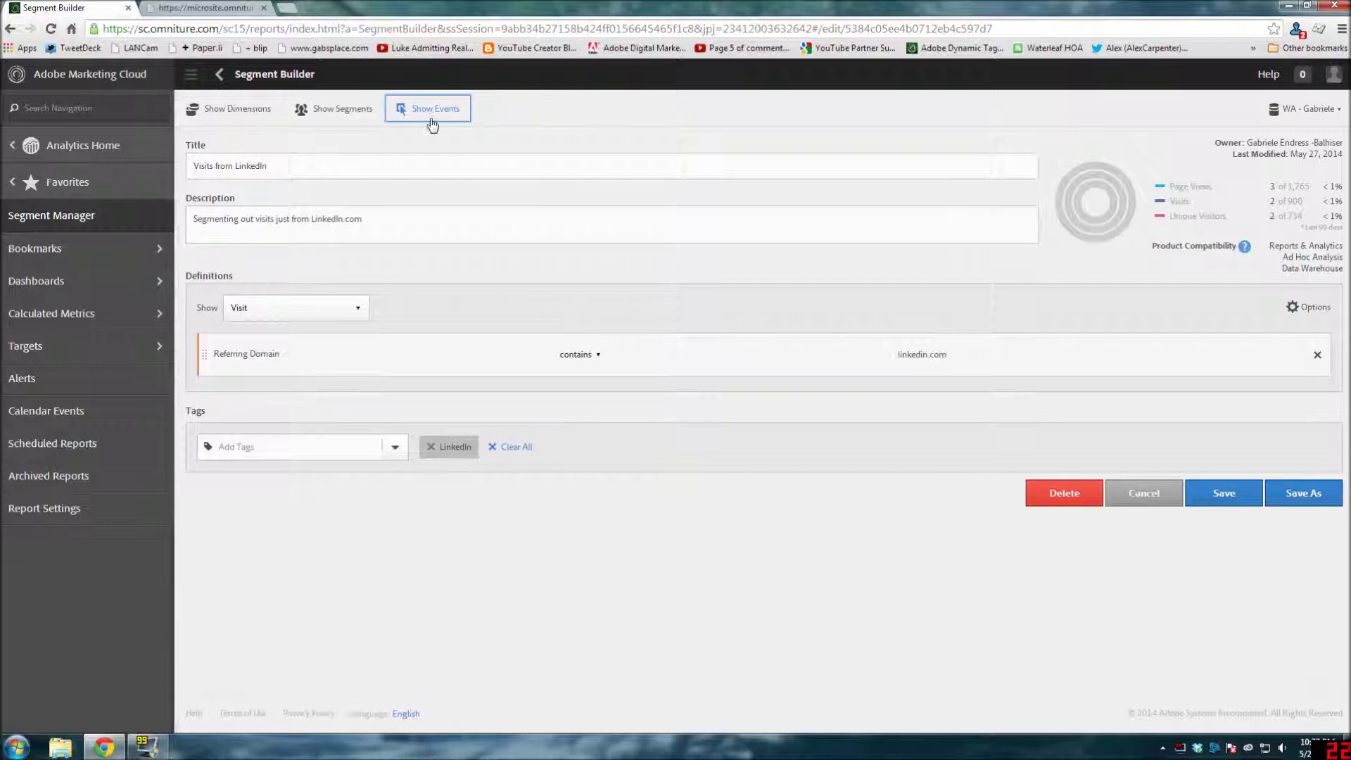
left_click(464, 109)
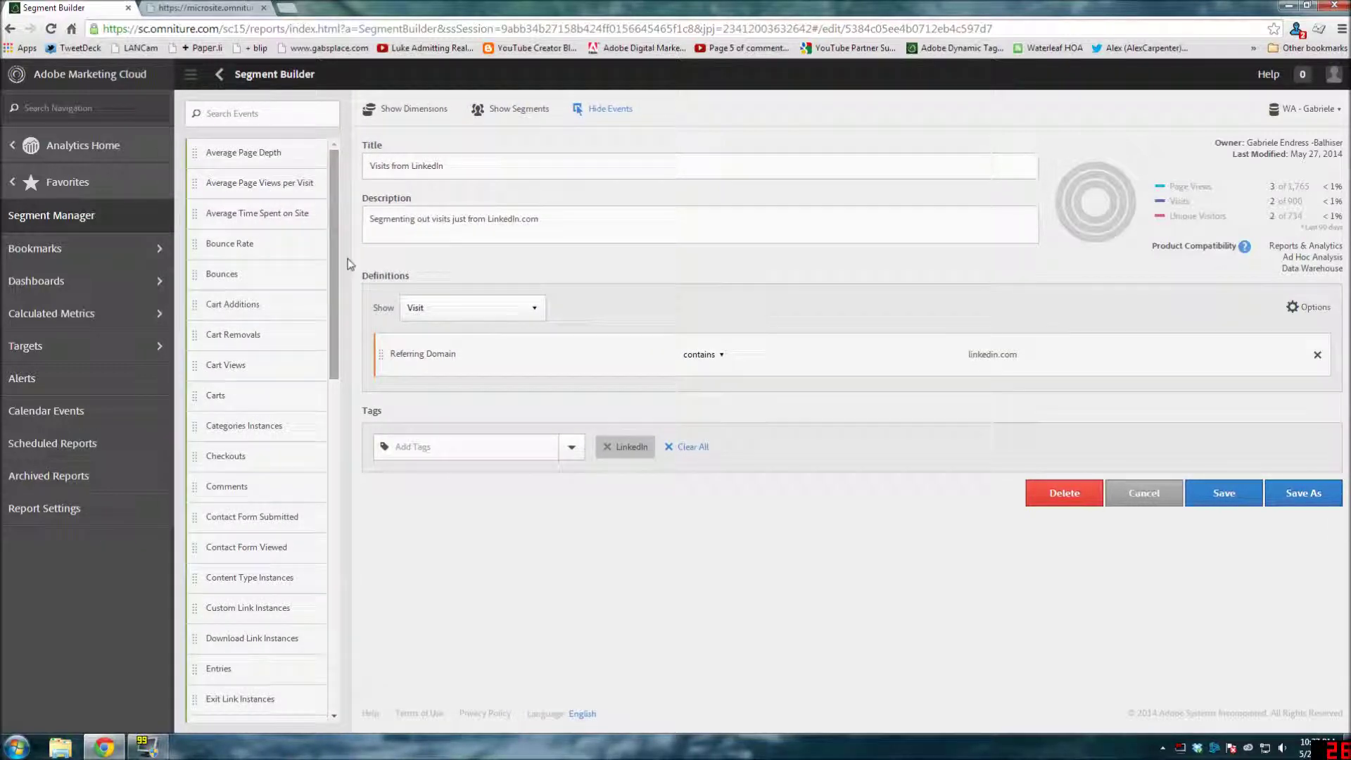
left_click_drag(203, 151, 224, 176)
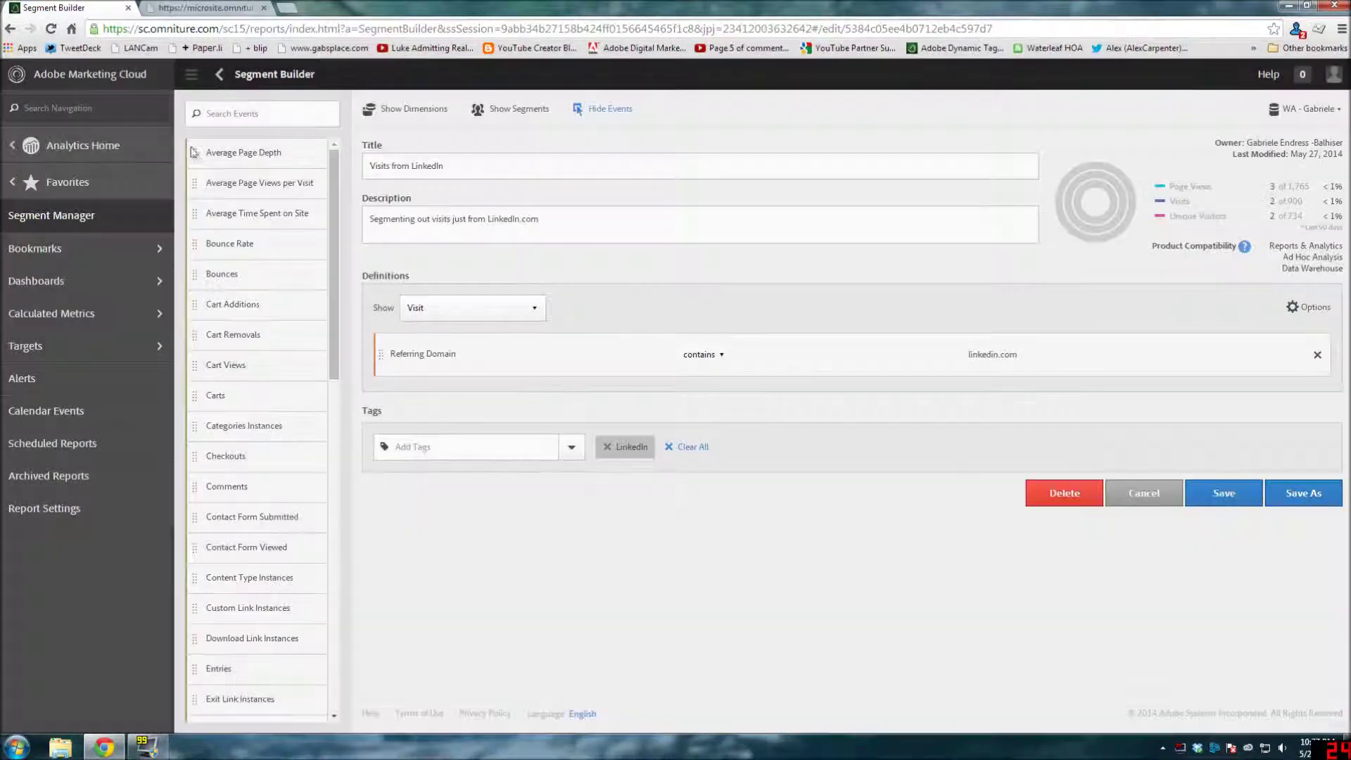
left_click(488, 115)
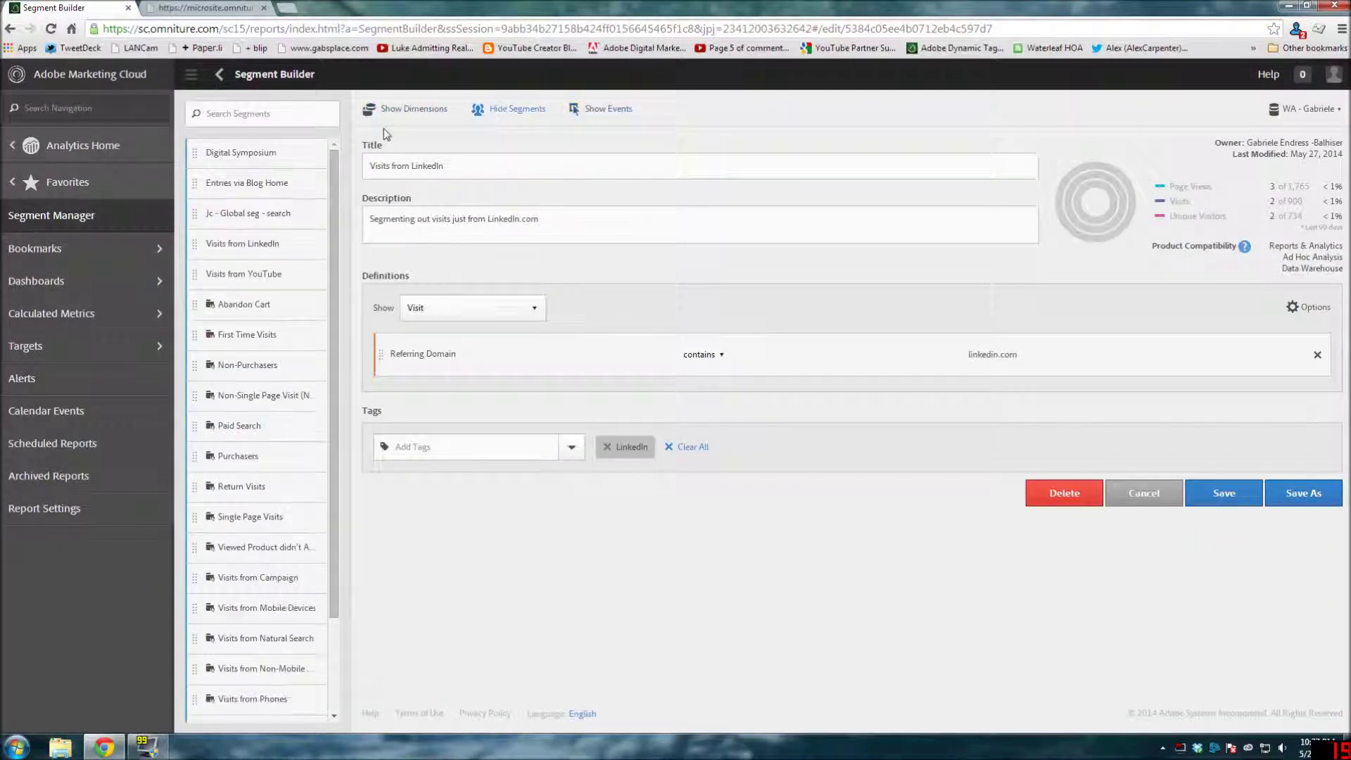
left_click(422, 113)
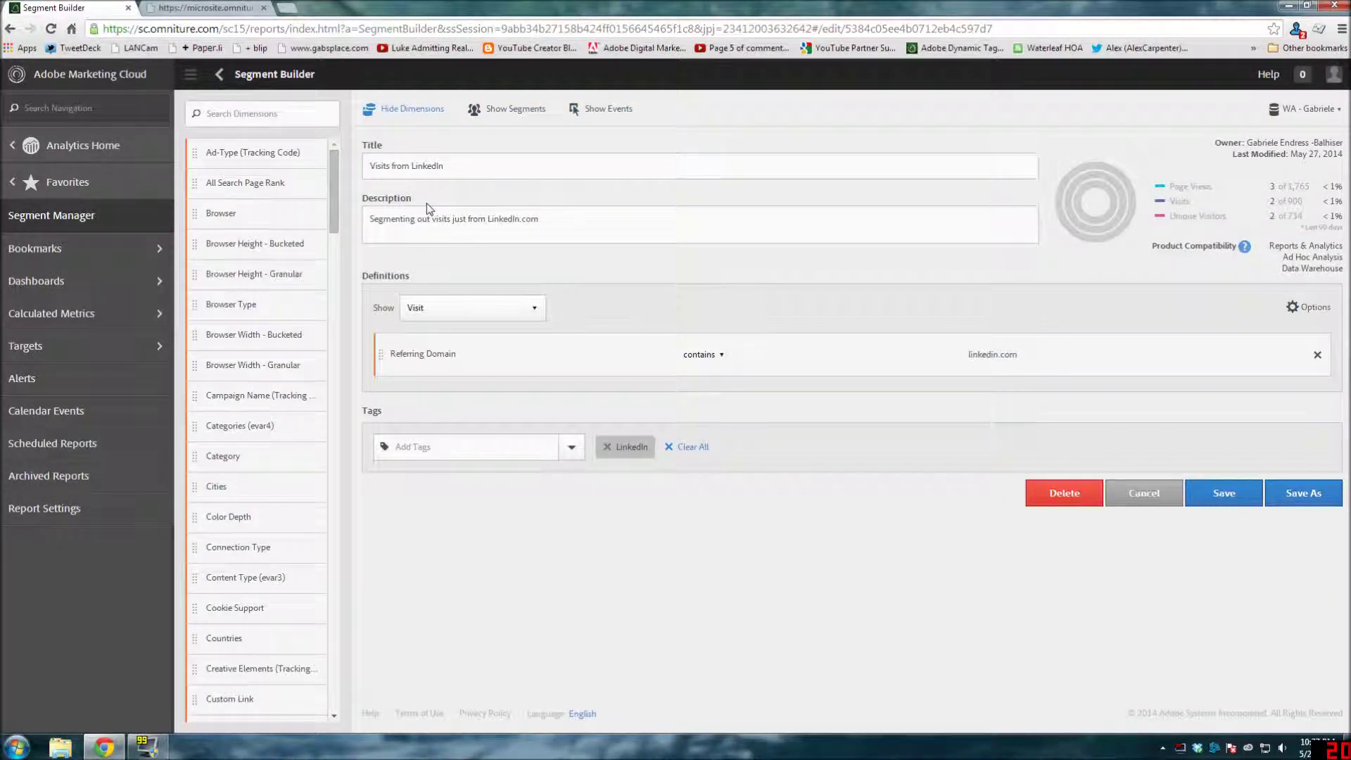
left_click(454, 310)
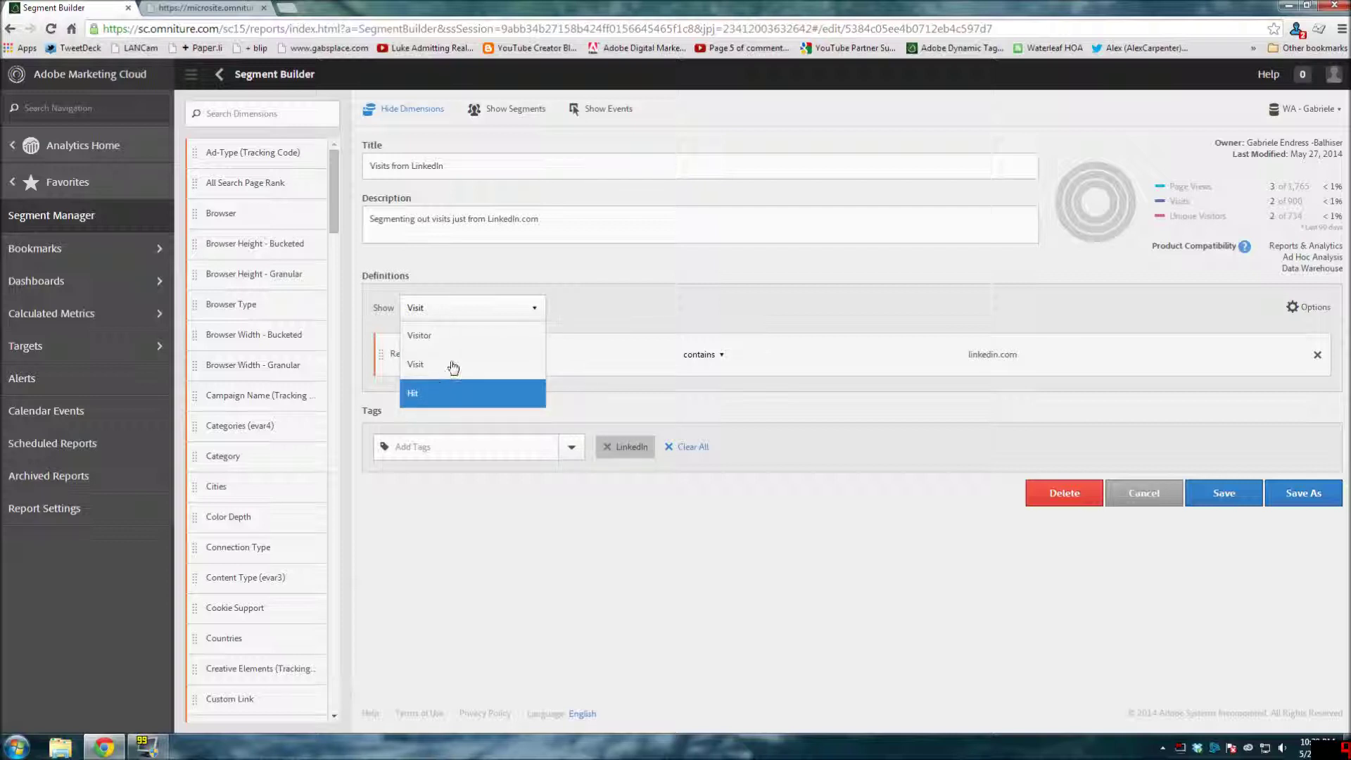
left_click(466, 265)
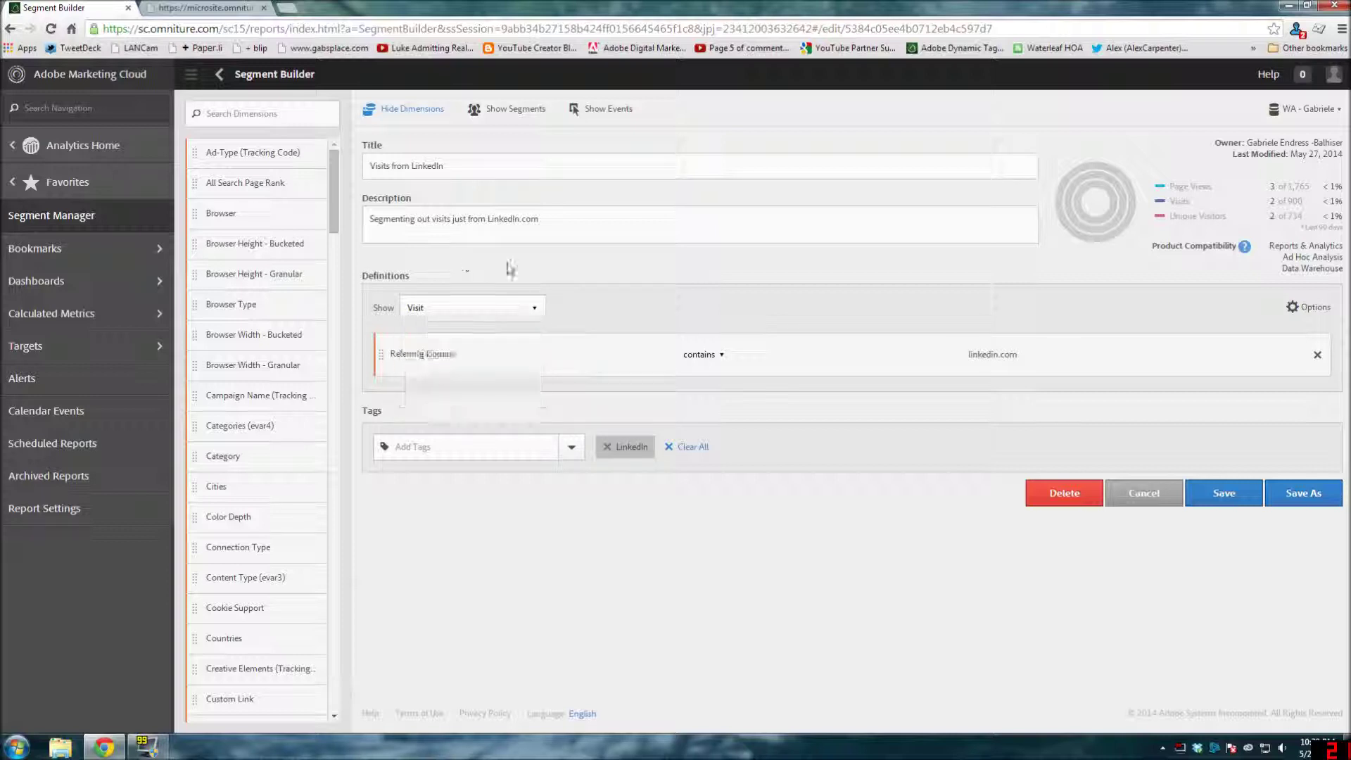
left_click(447, 308)
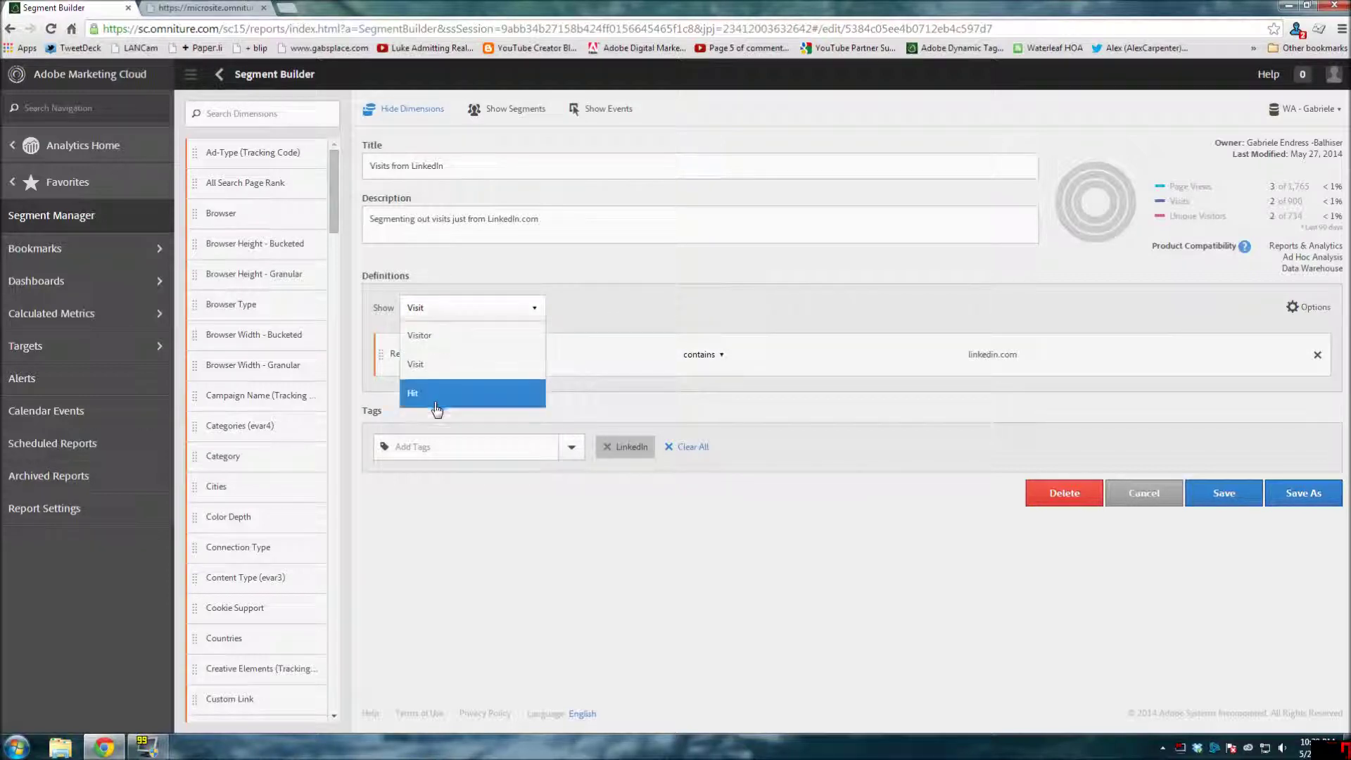
left_click(536, 281)
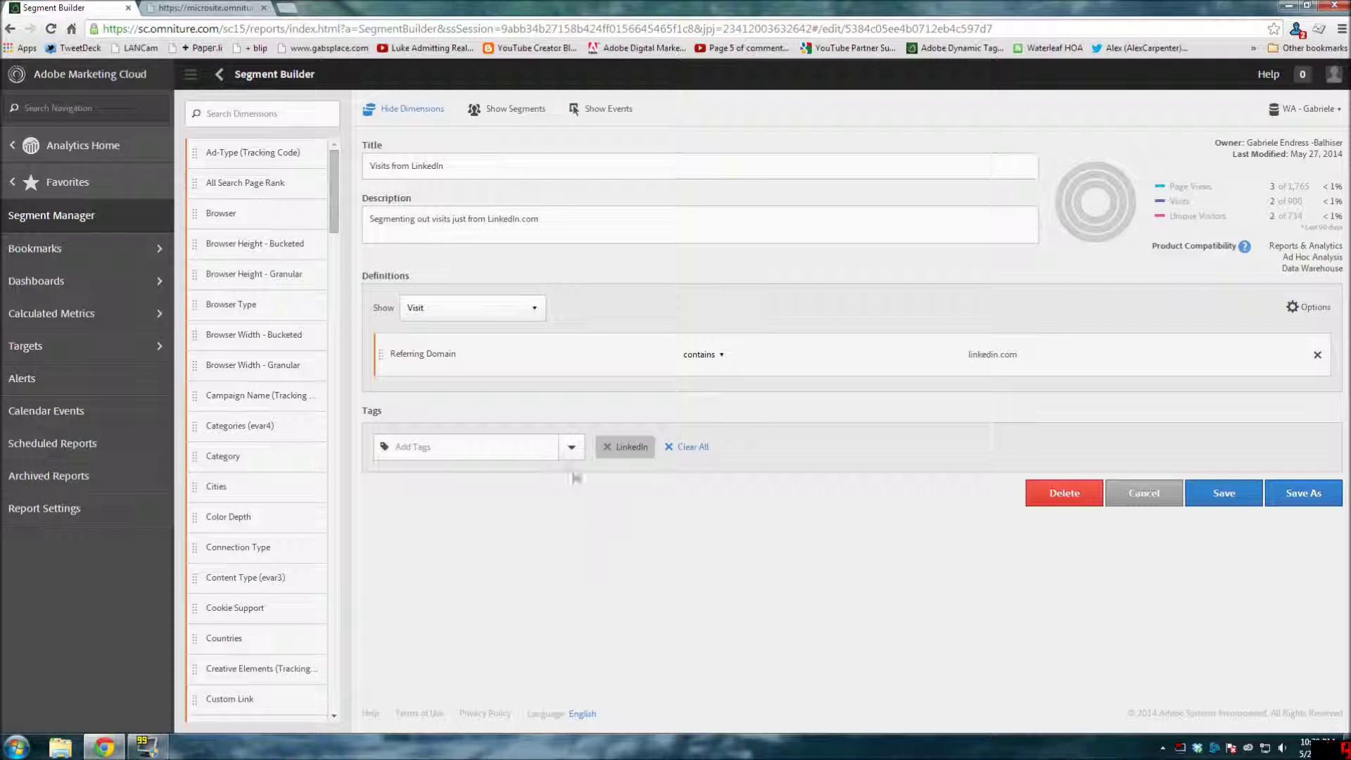
left_click(554, 448)
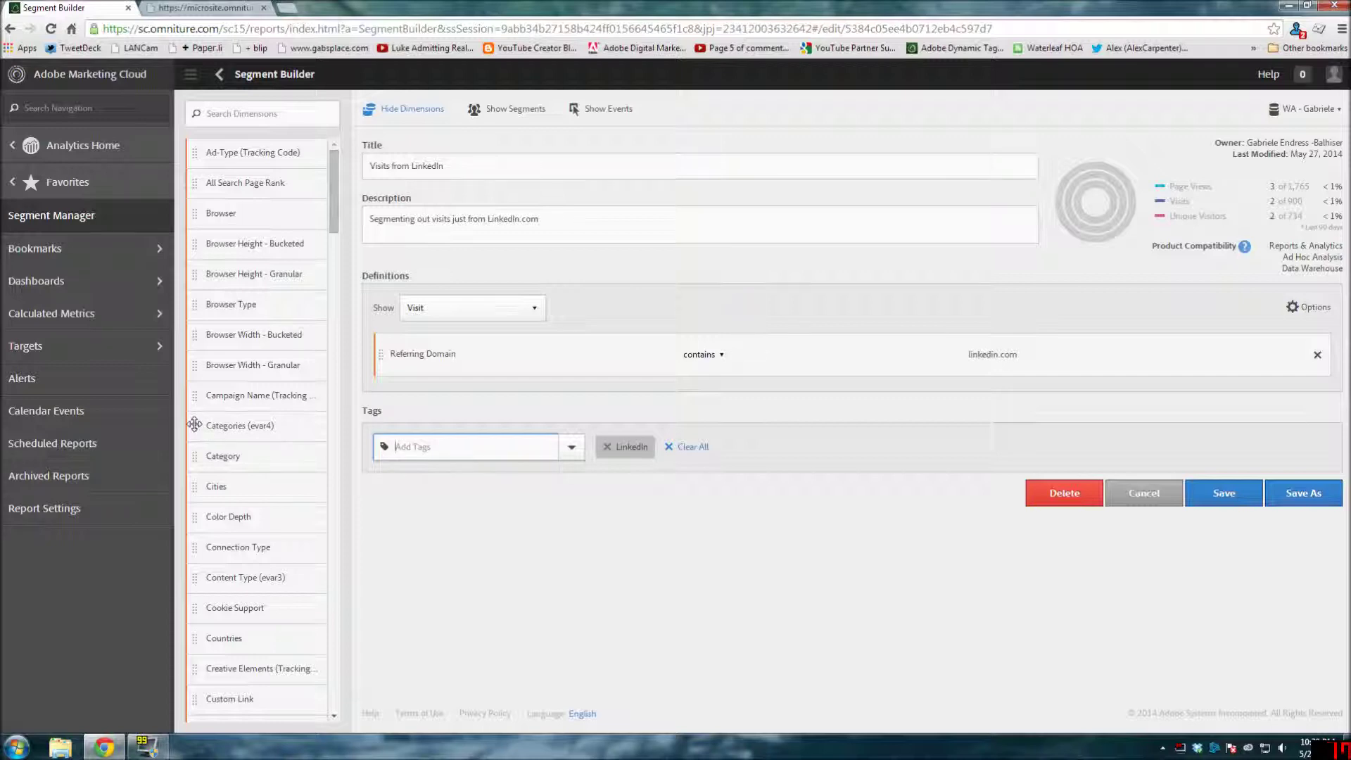
Add an And-joined Cities rule equal to San Francisco (California, United States)
left_click_drag(197, 427, 454, 384)
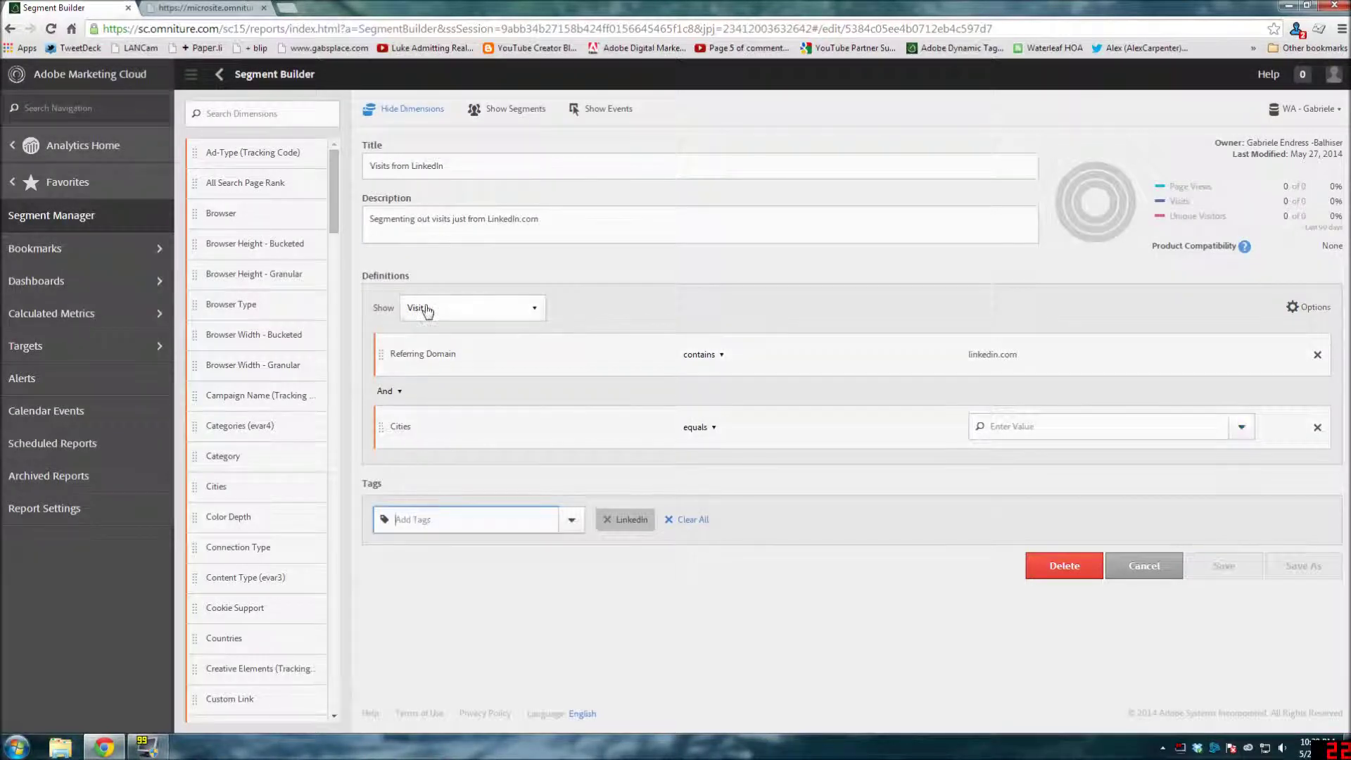
left_click(400, 392)
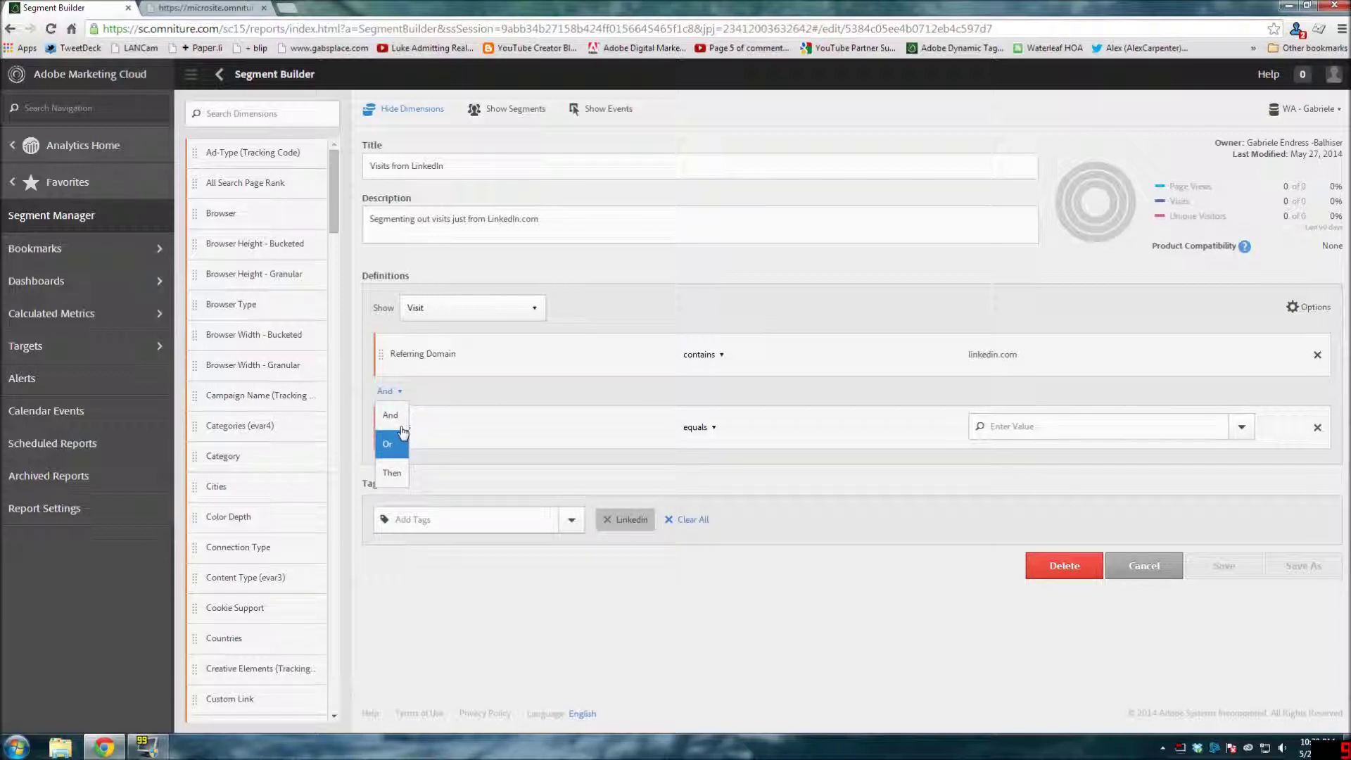
left_click(391, 416)
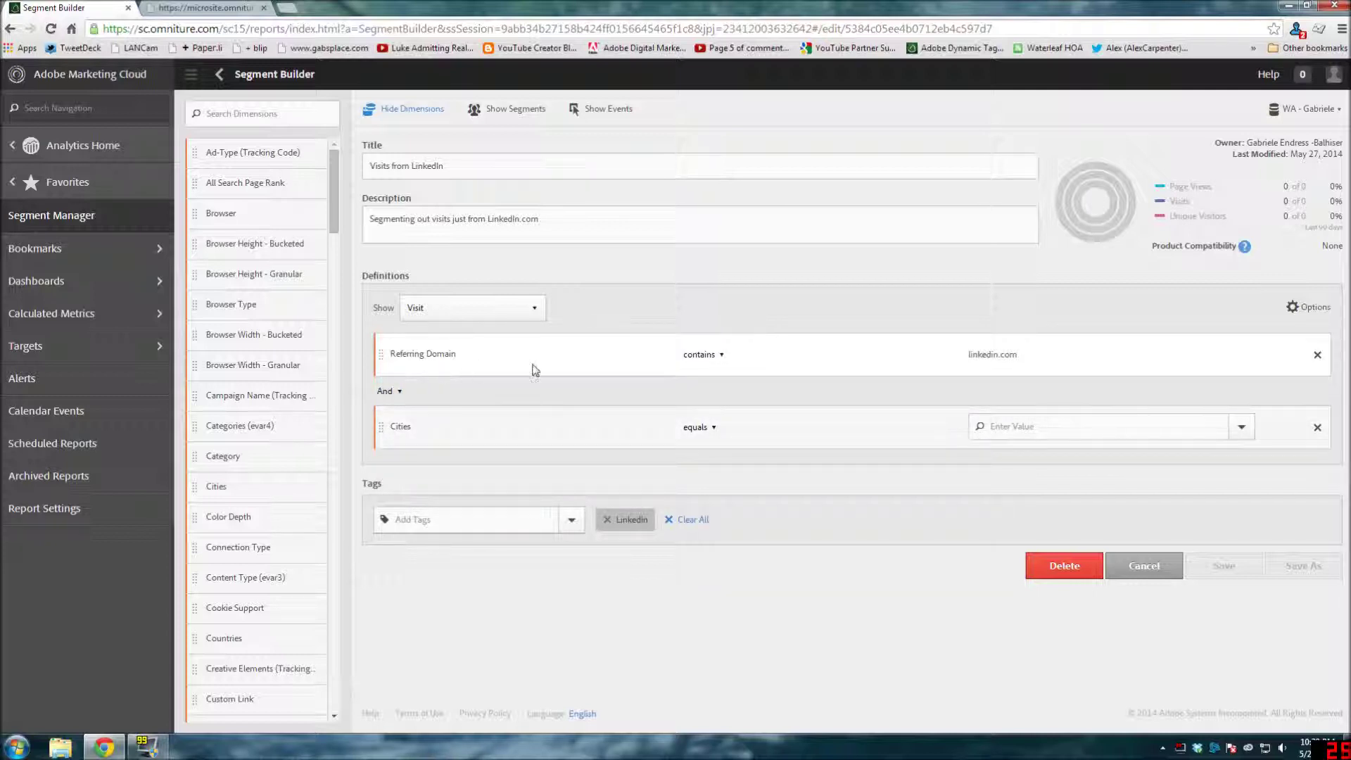
left_click(1056, 427)
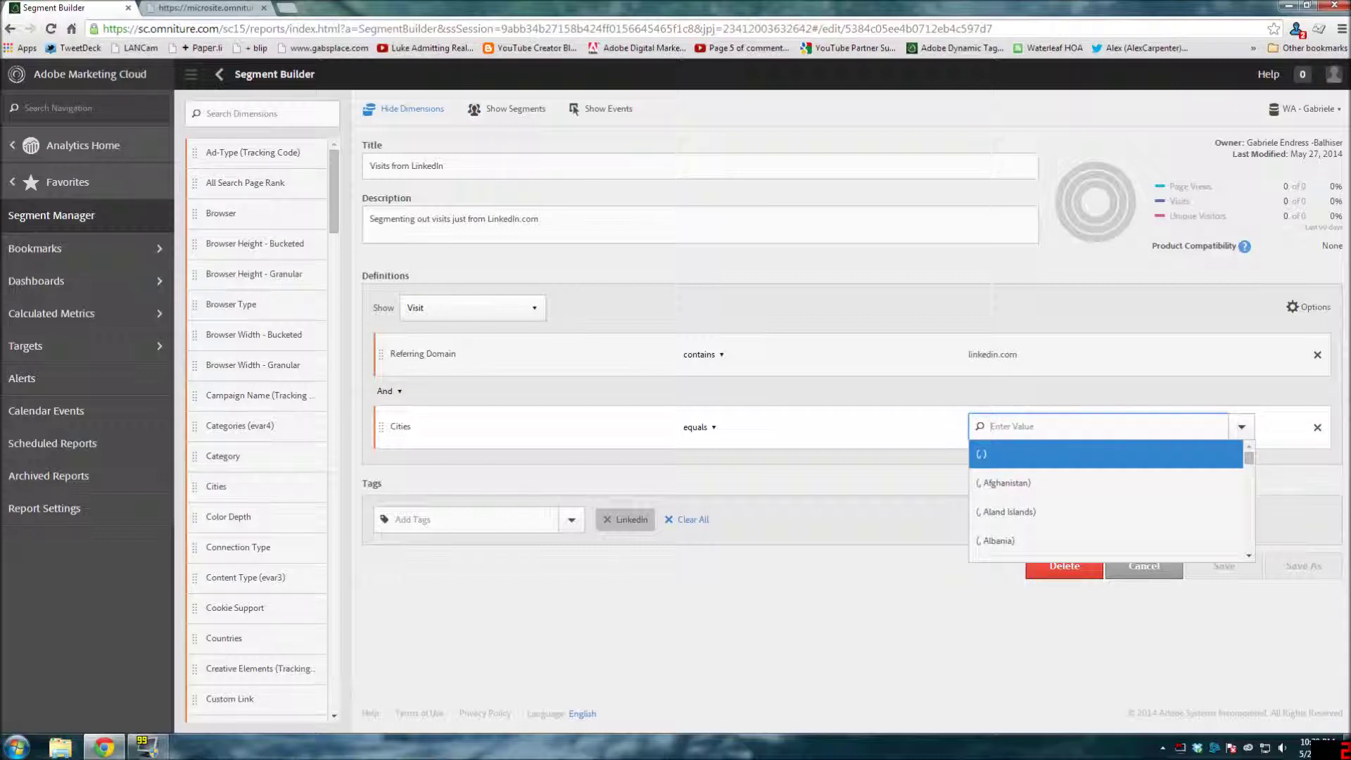
type("San F")
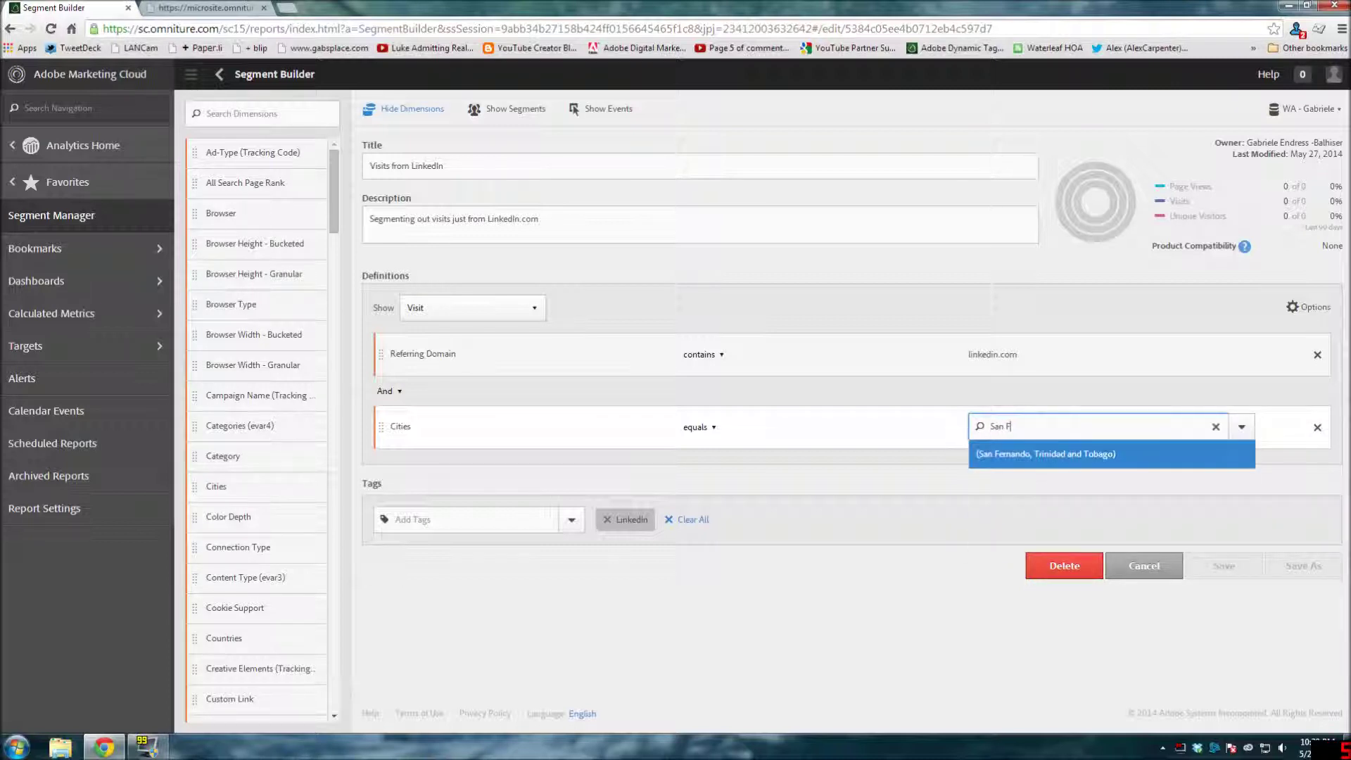
type("ranci")
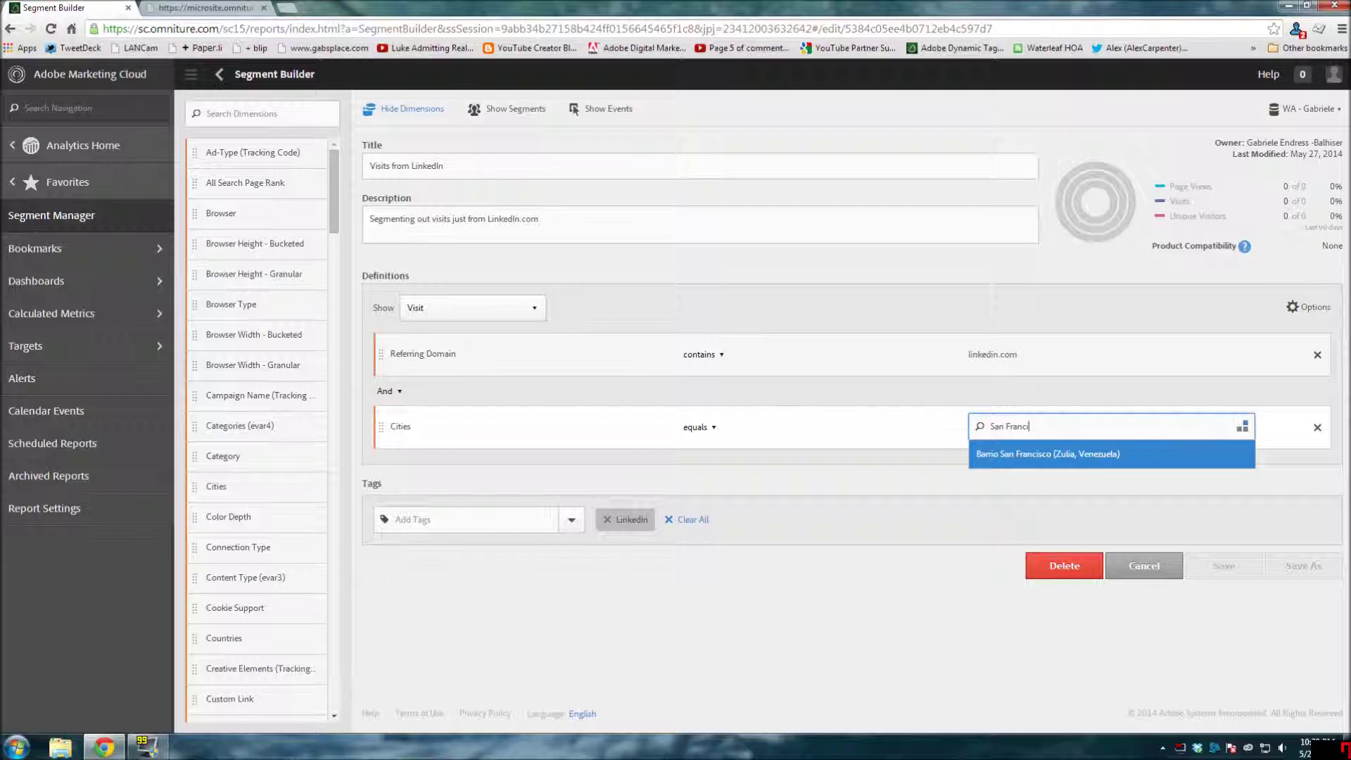
type("sco")
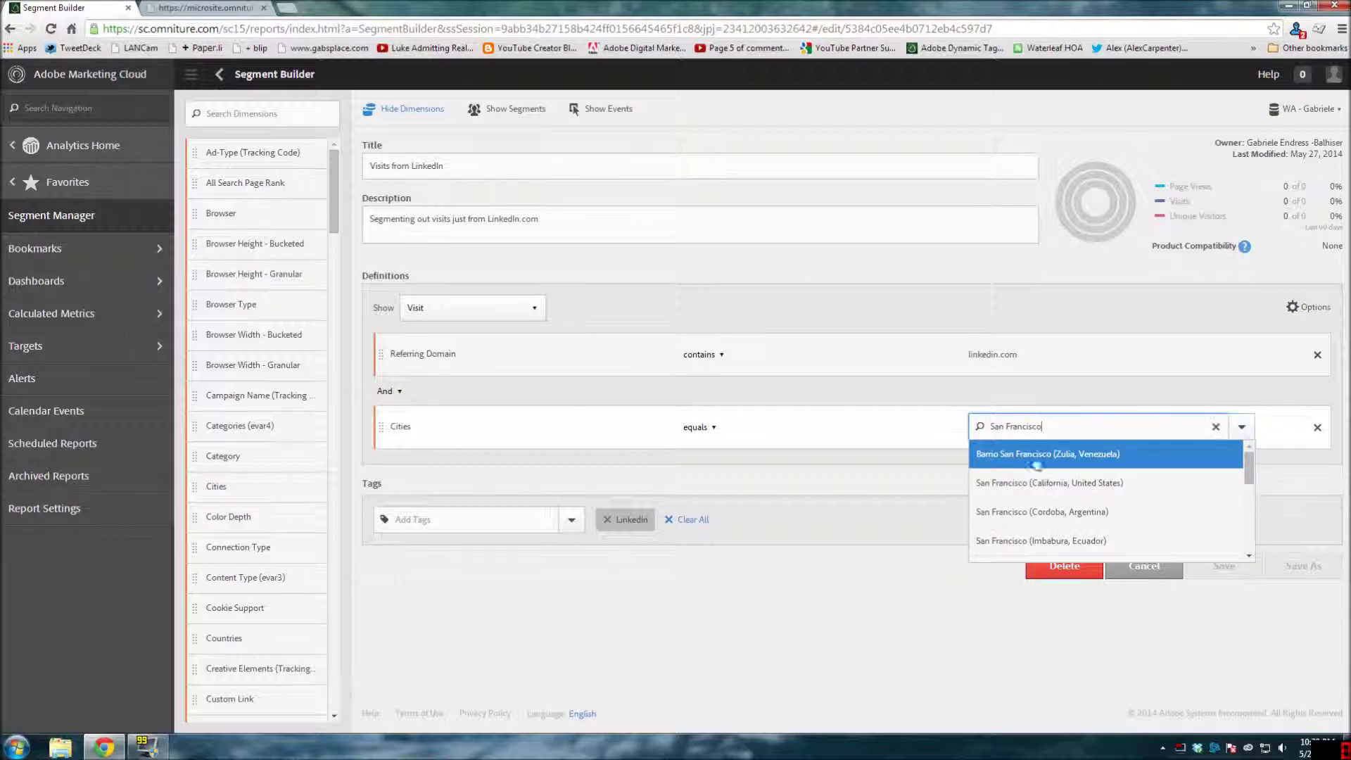
left_click(1033, 484)
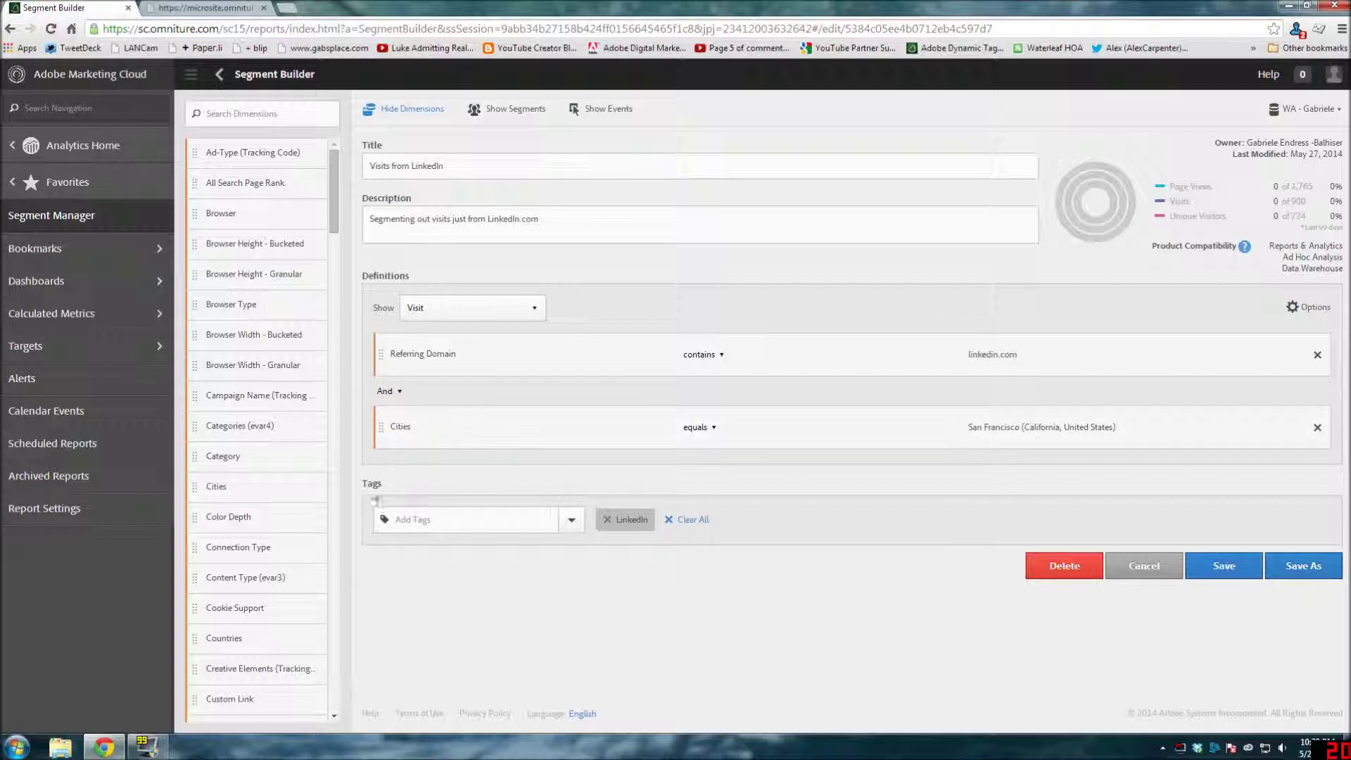
left_click(1312, 316)
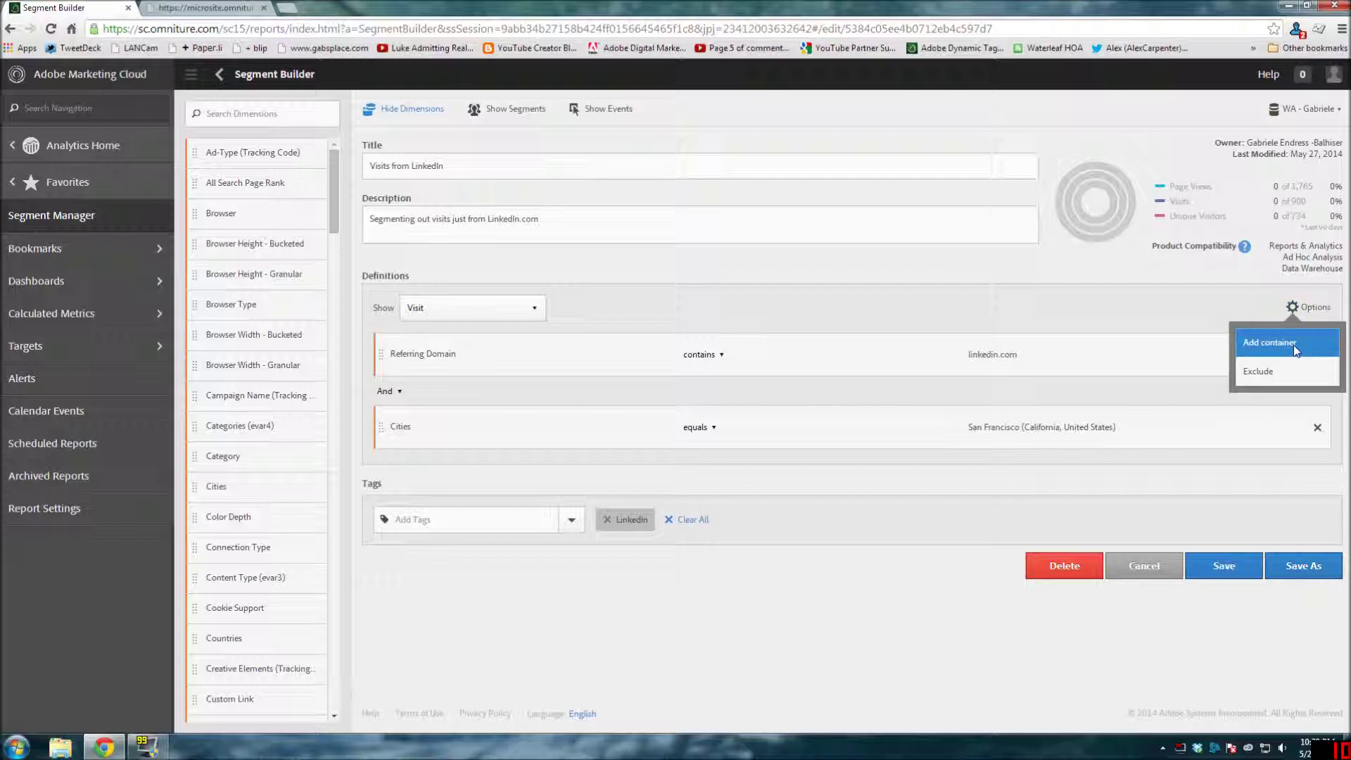
Add an empty container, then switch the definition to Exclude and back to Include
left_click(1294, 345)
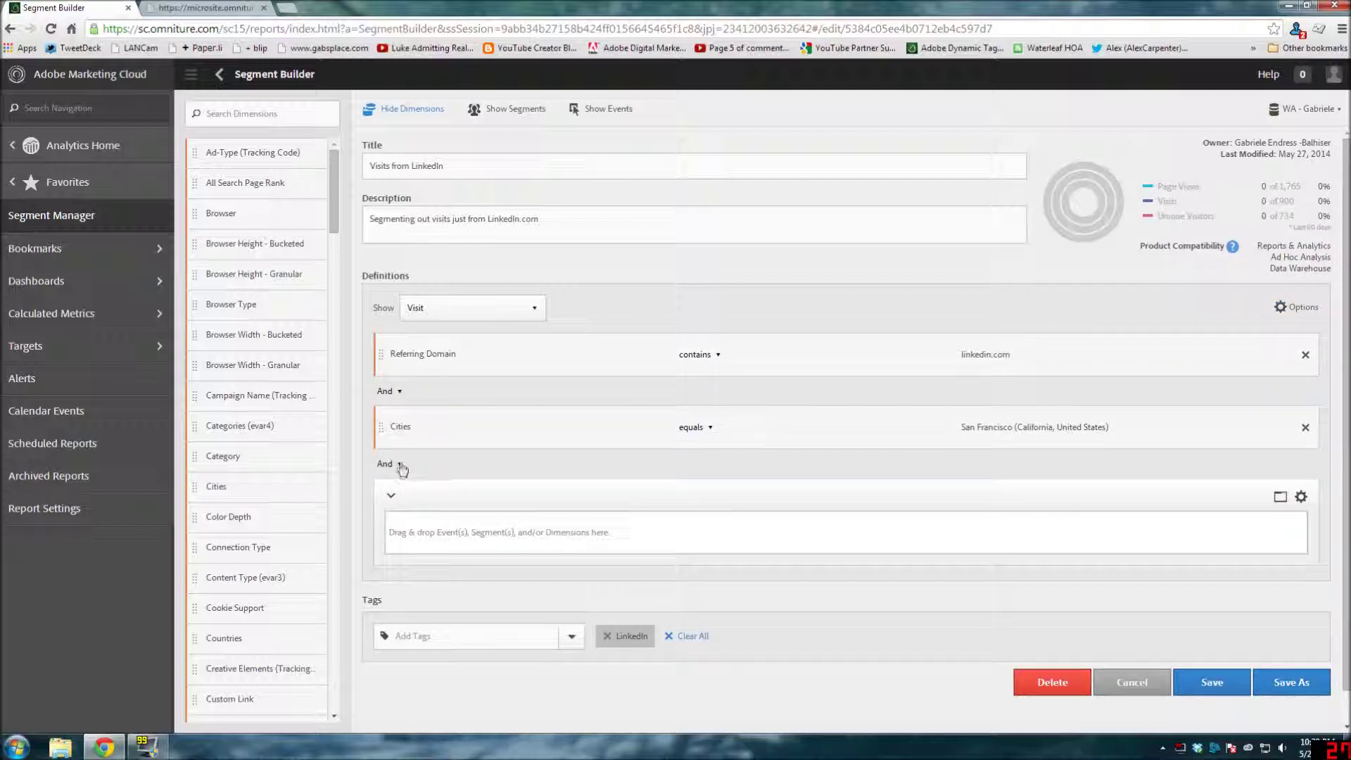
left_click(1291, 308)
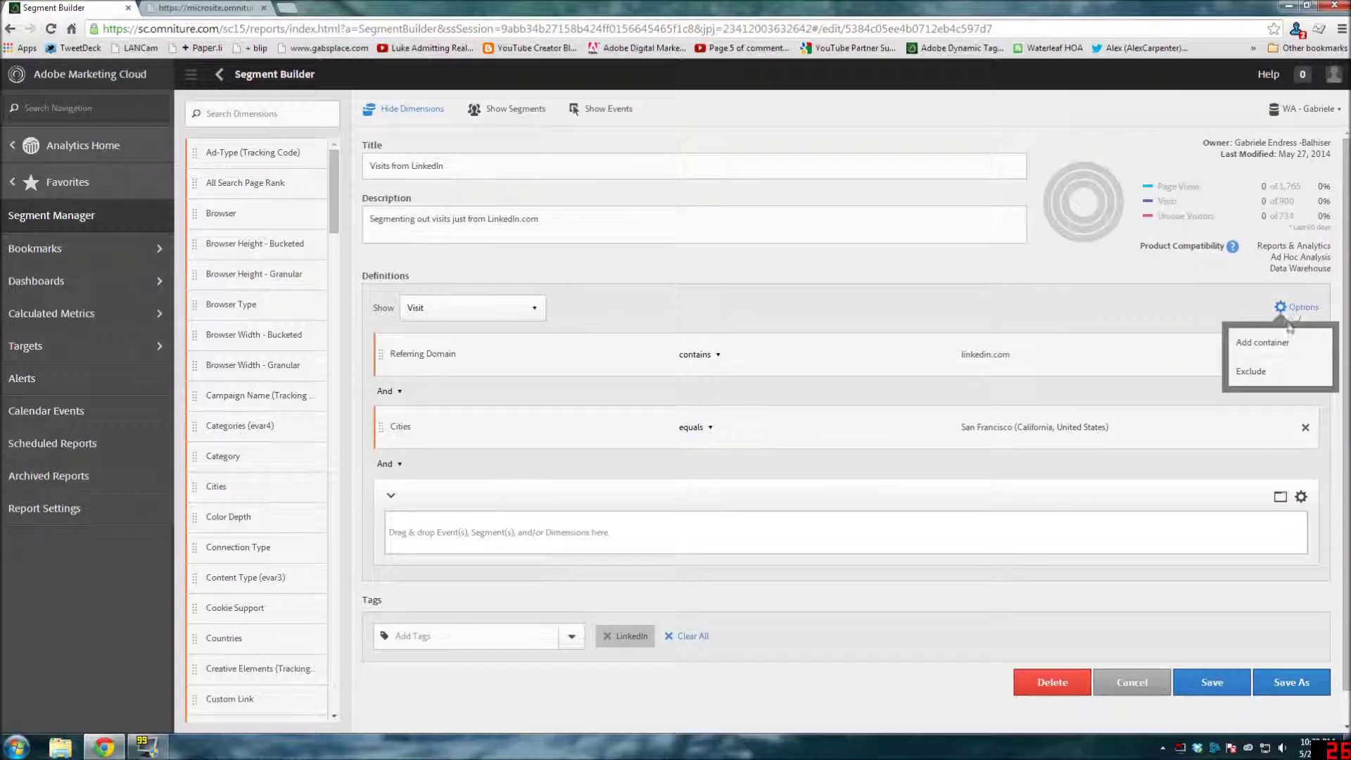
left_click(1251, 371)
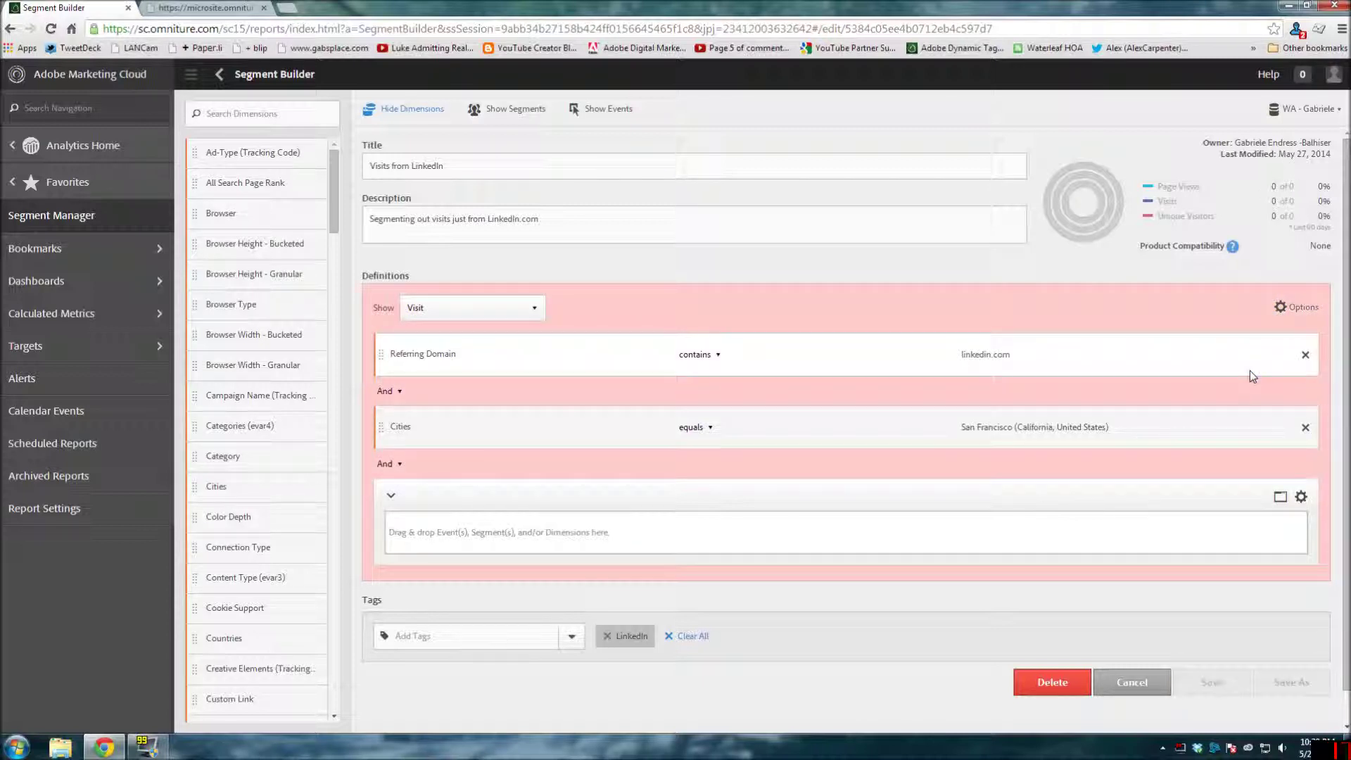
left_click(1285, 310)
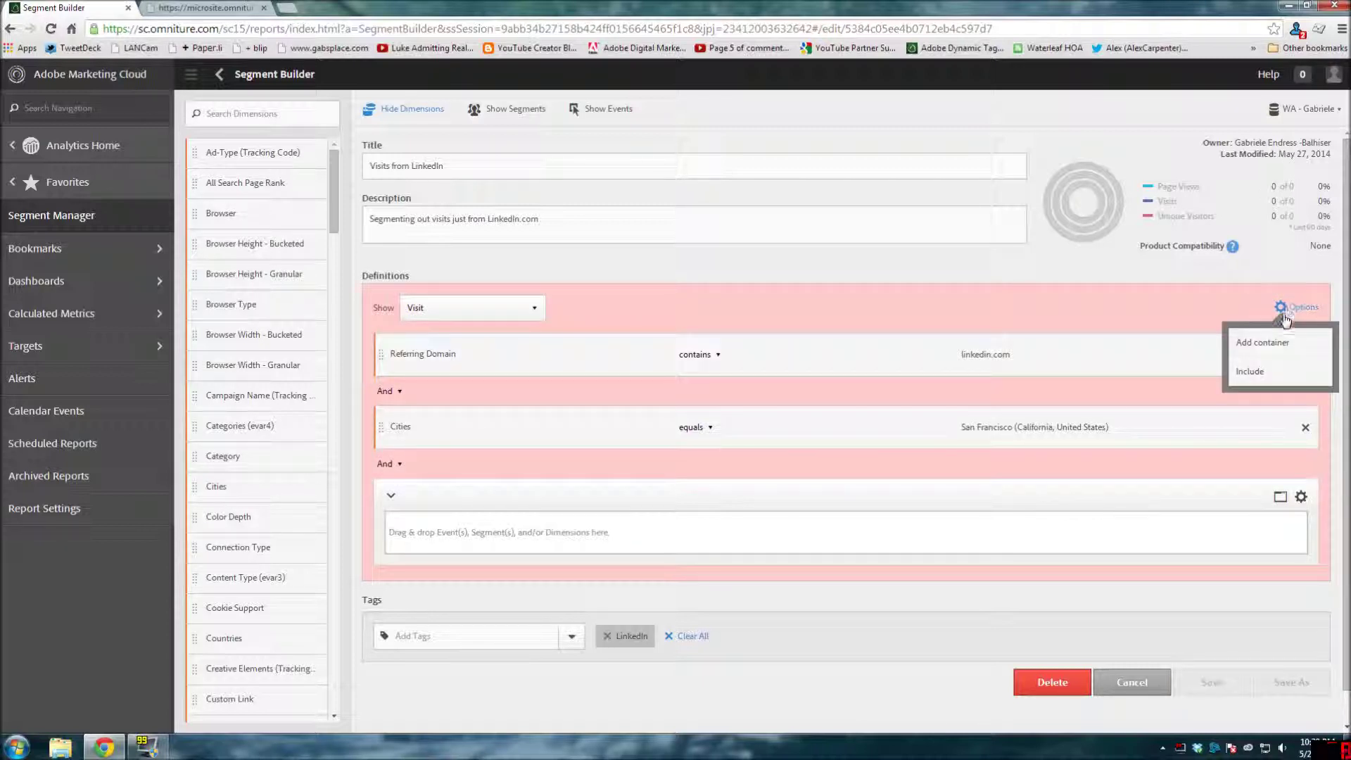
left_click(1248, 377)
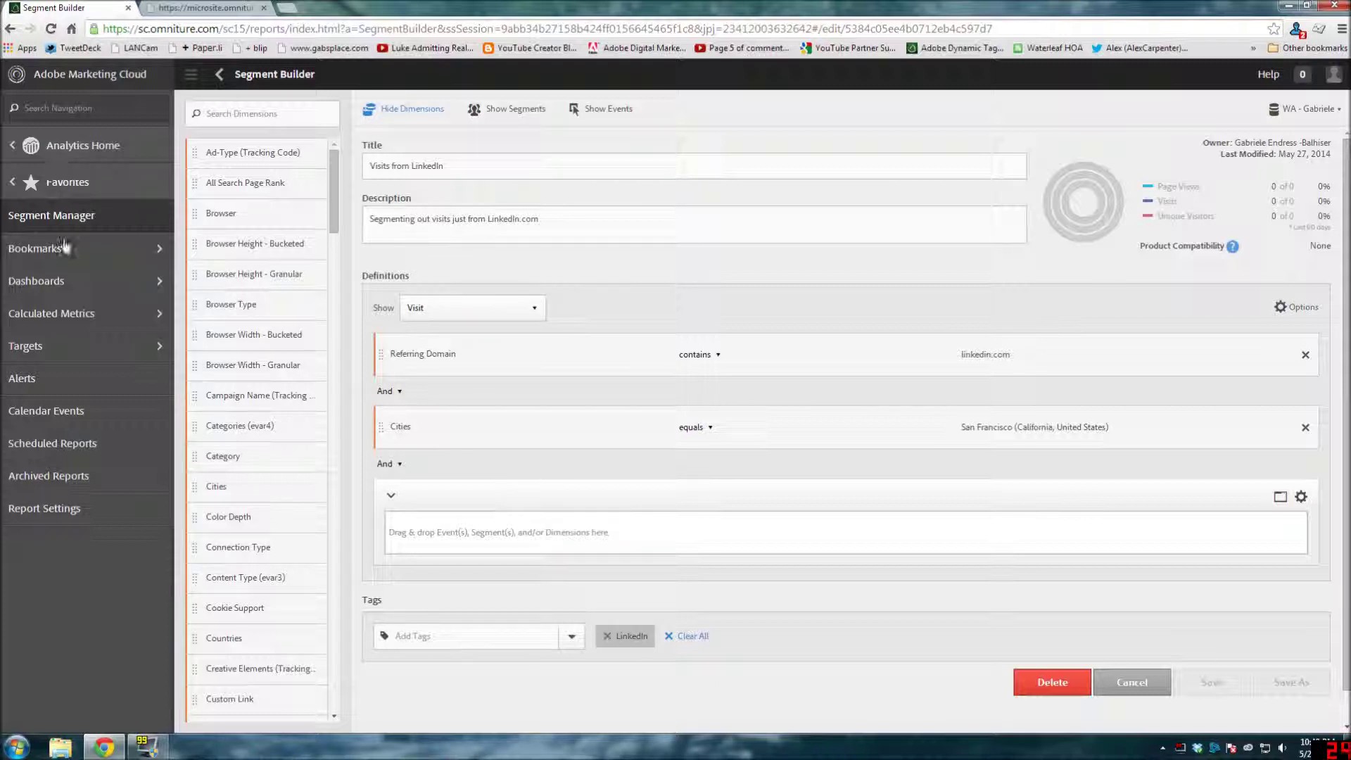
Leave Segment Builder, return to the Mobile Reports dashboard and show its available segments
left_click(222, 74)
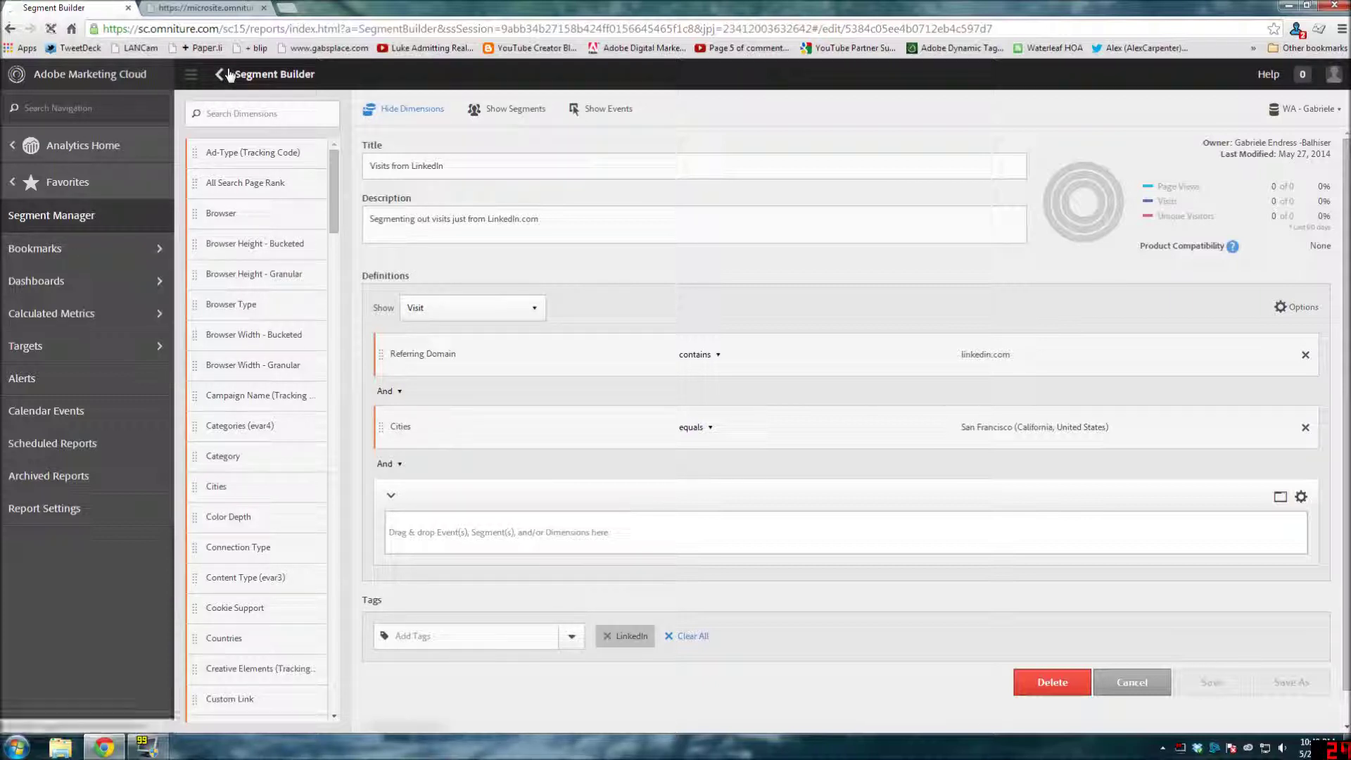
left_click(190, 76)
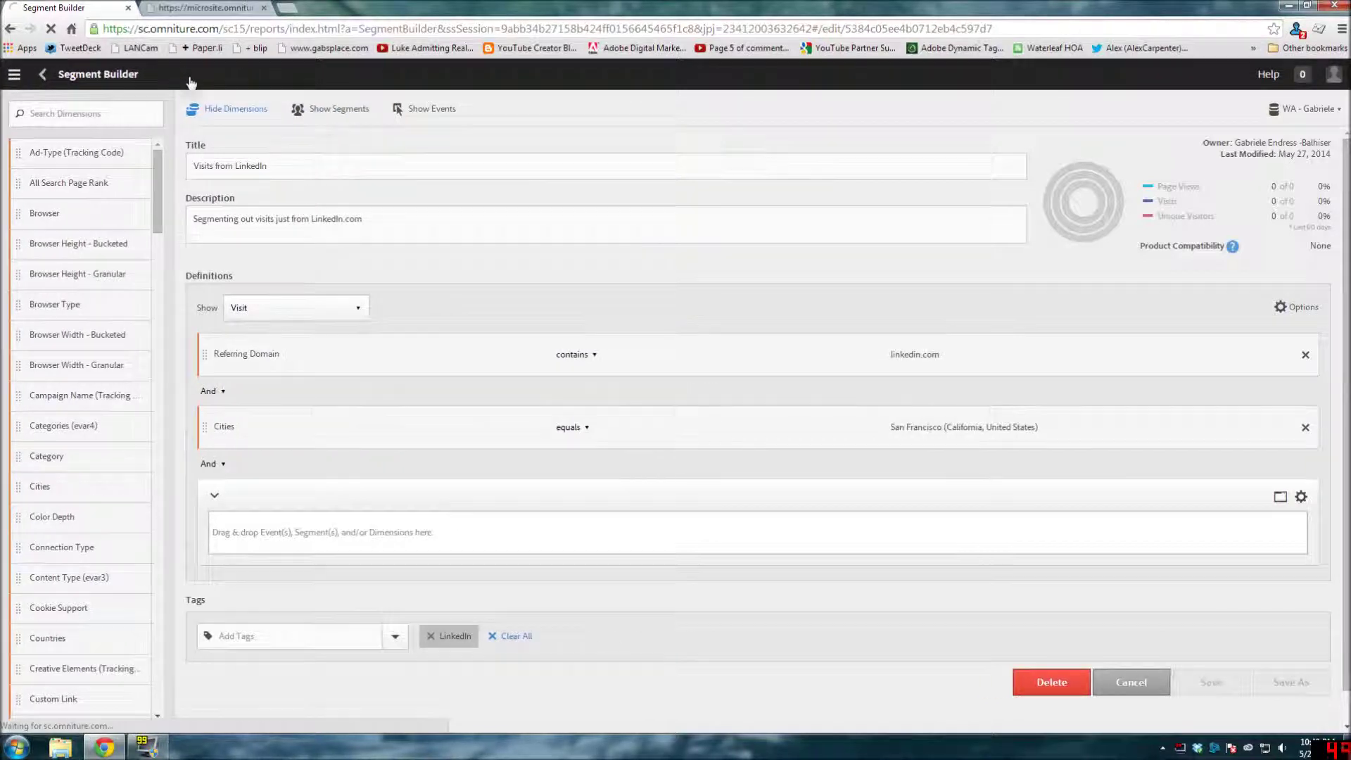
left_click(14, 74)
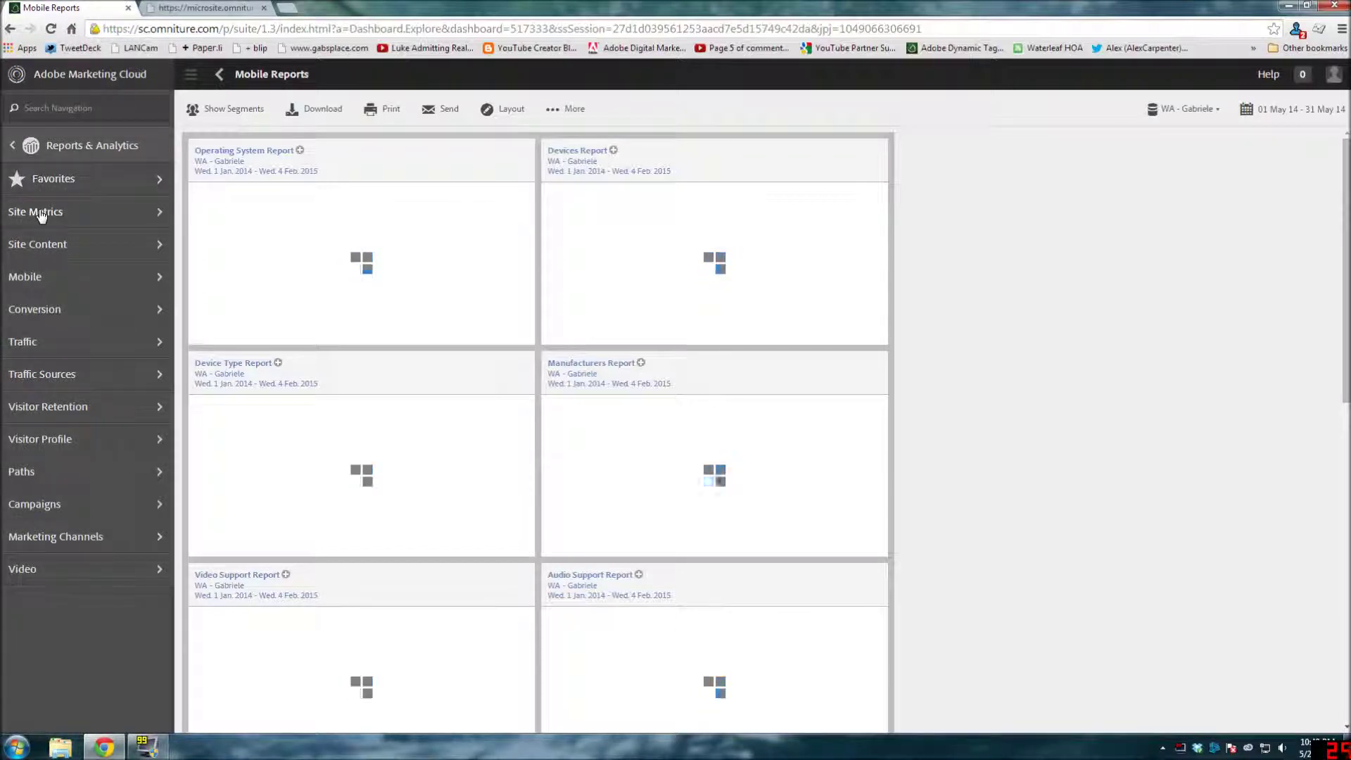
left_click(40, 213)
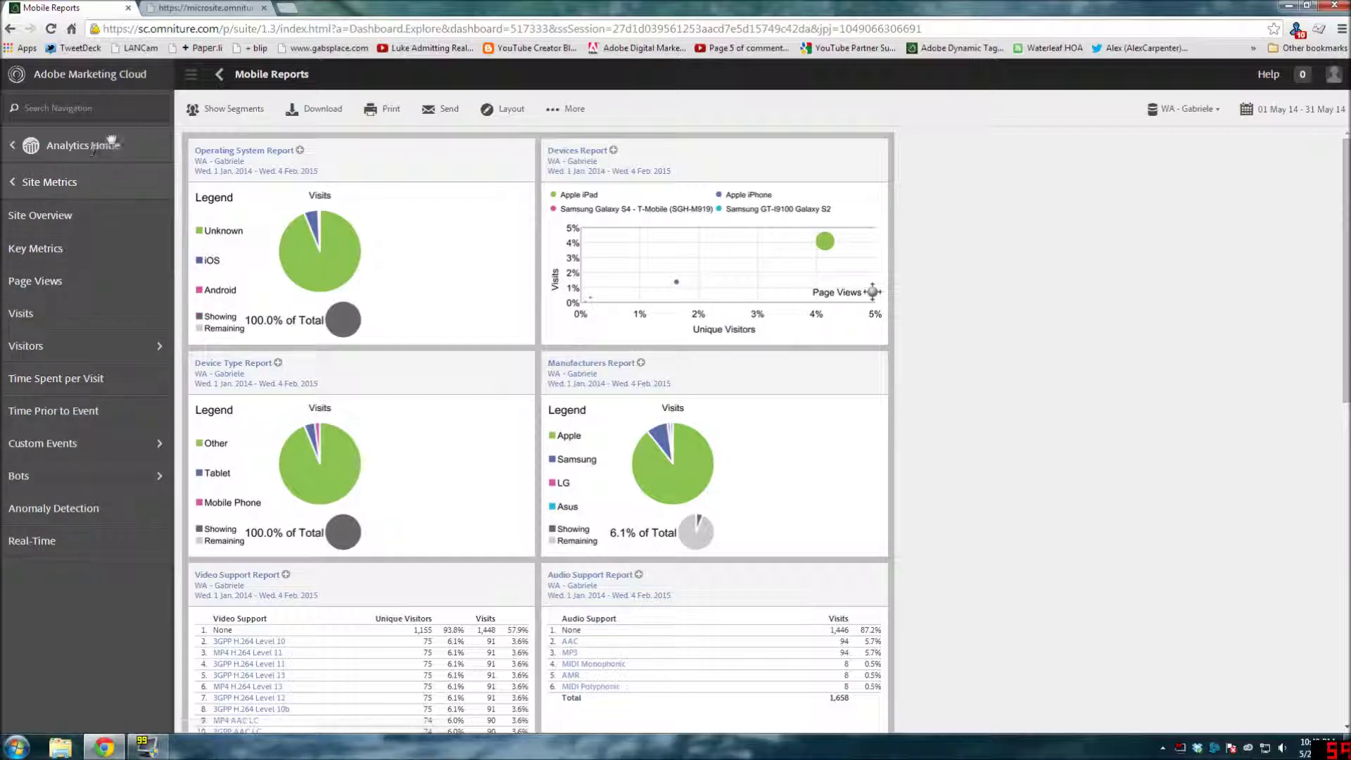
left_click(200, 111)
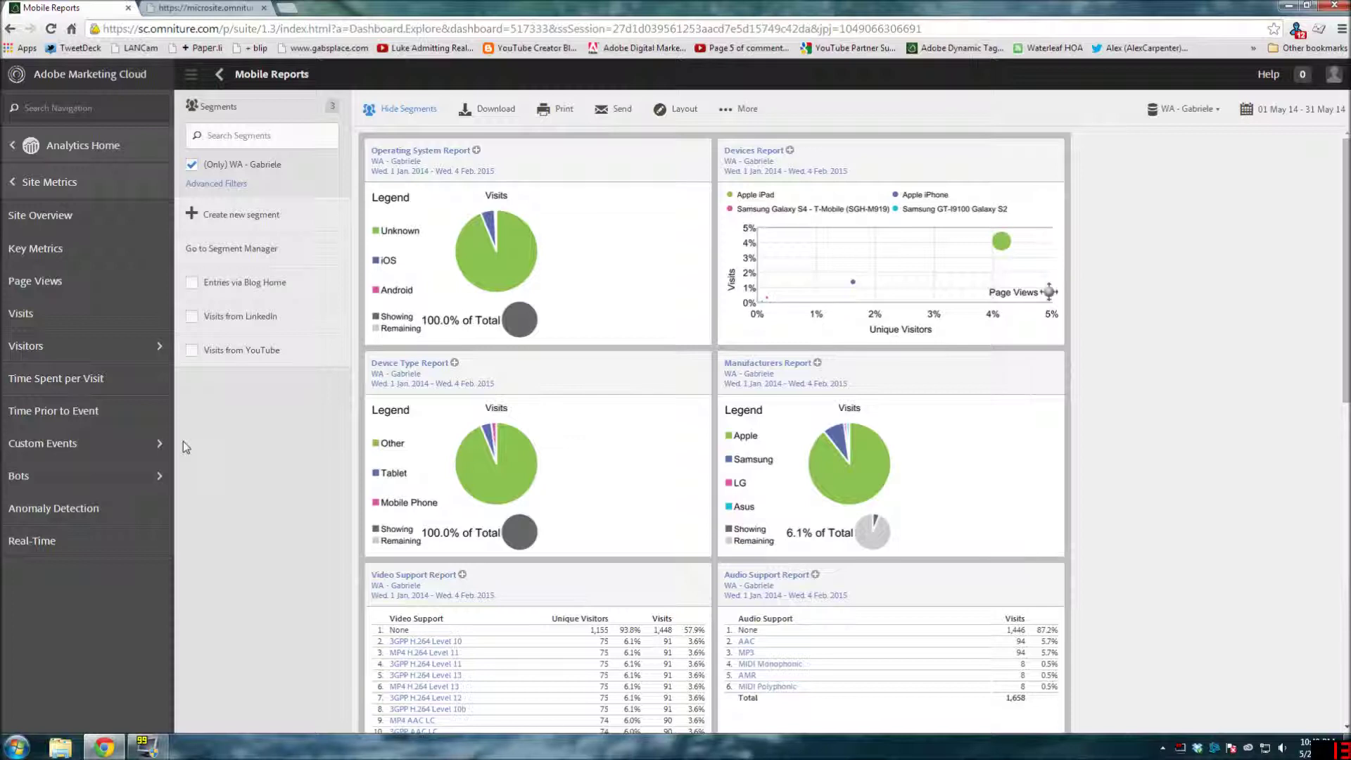
Check Visits from LinkedIn and Visits from YouTube and apply them to all reports
left_click(192, 350)
left_click(192, 317)
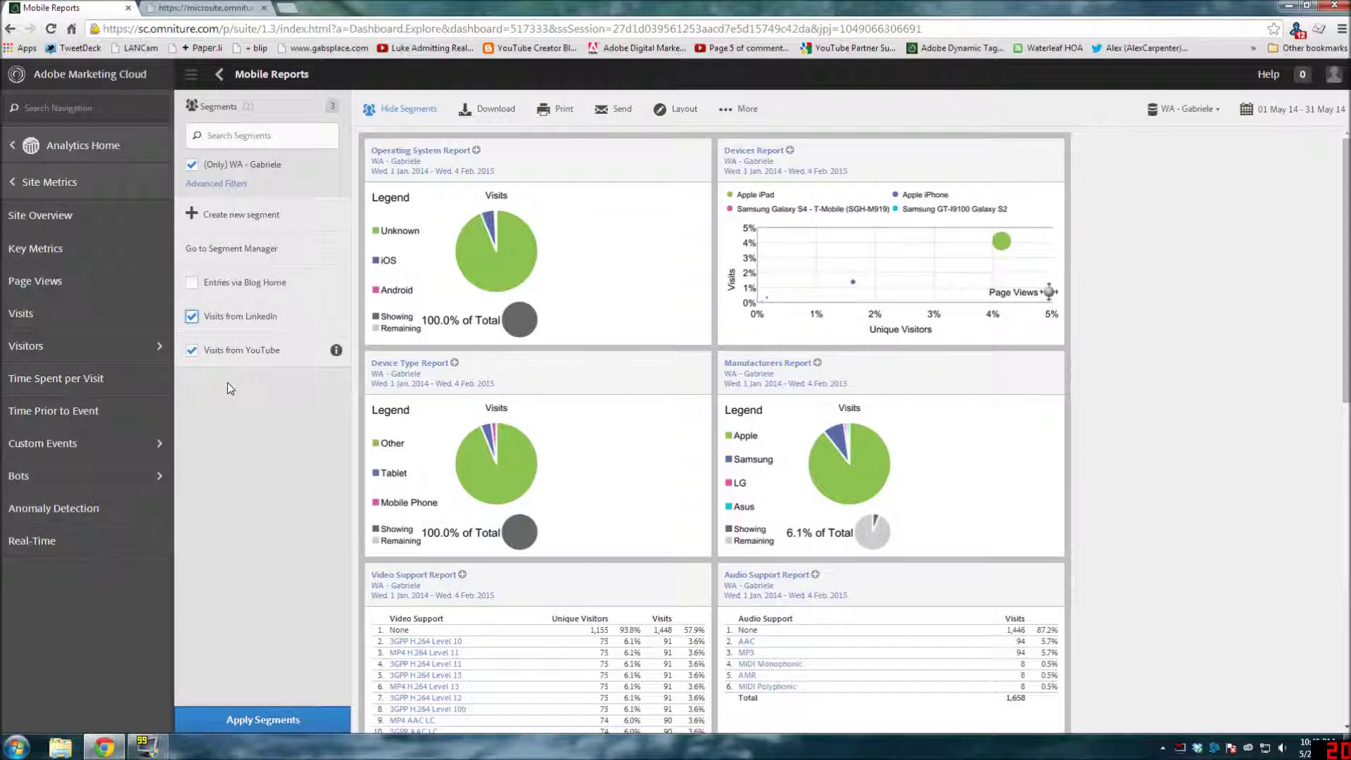
left_click(268, 724)
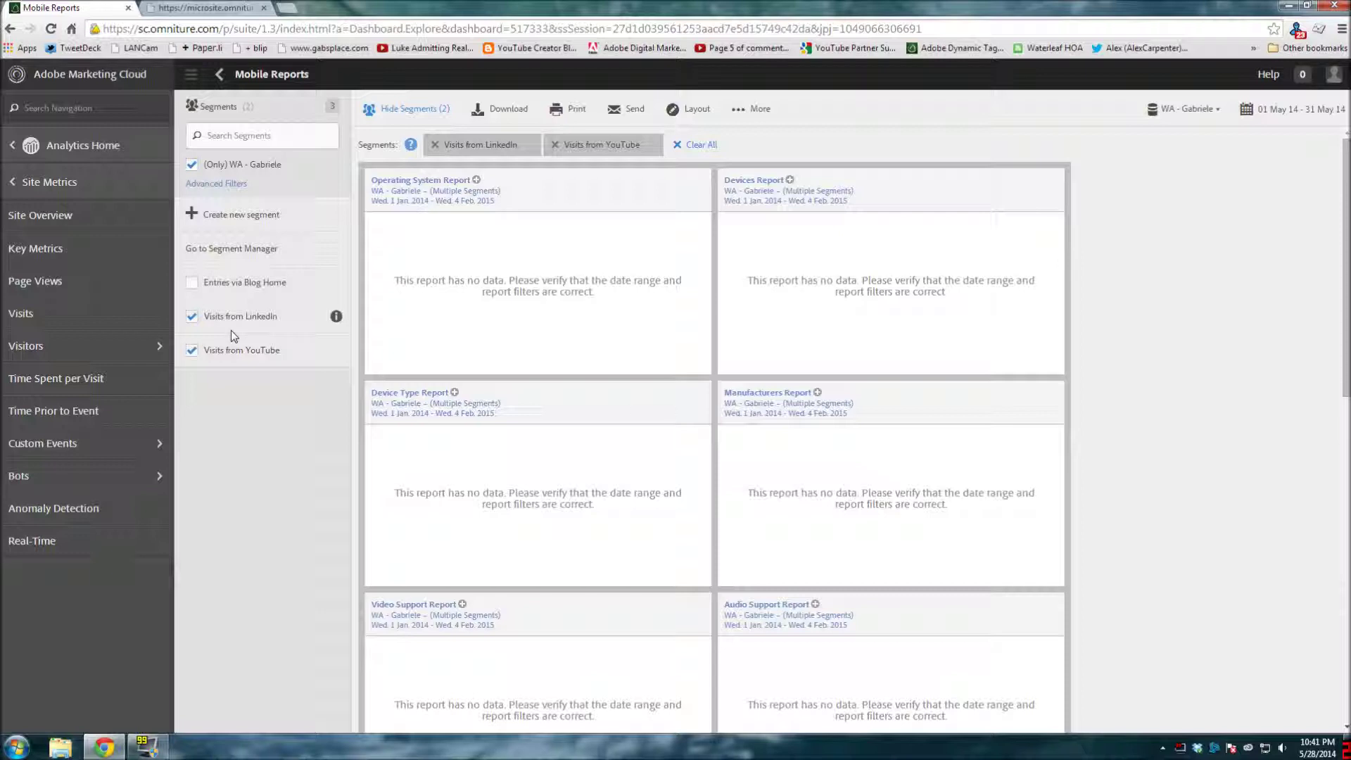
Uncheck Visits from LinkedIn and Visits from YouTube in the segment list
left_click(192, 316)
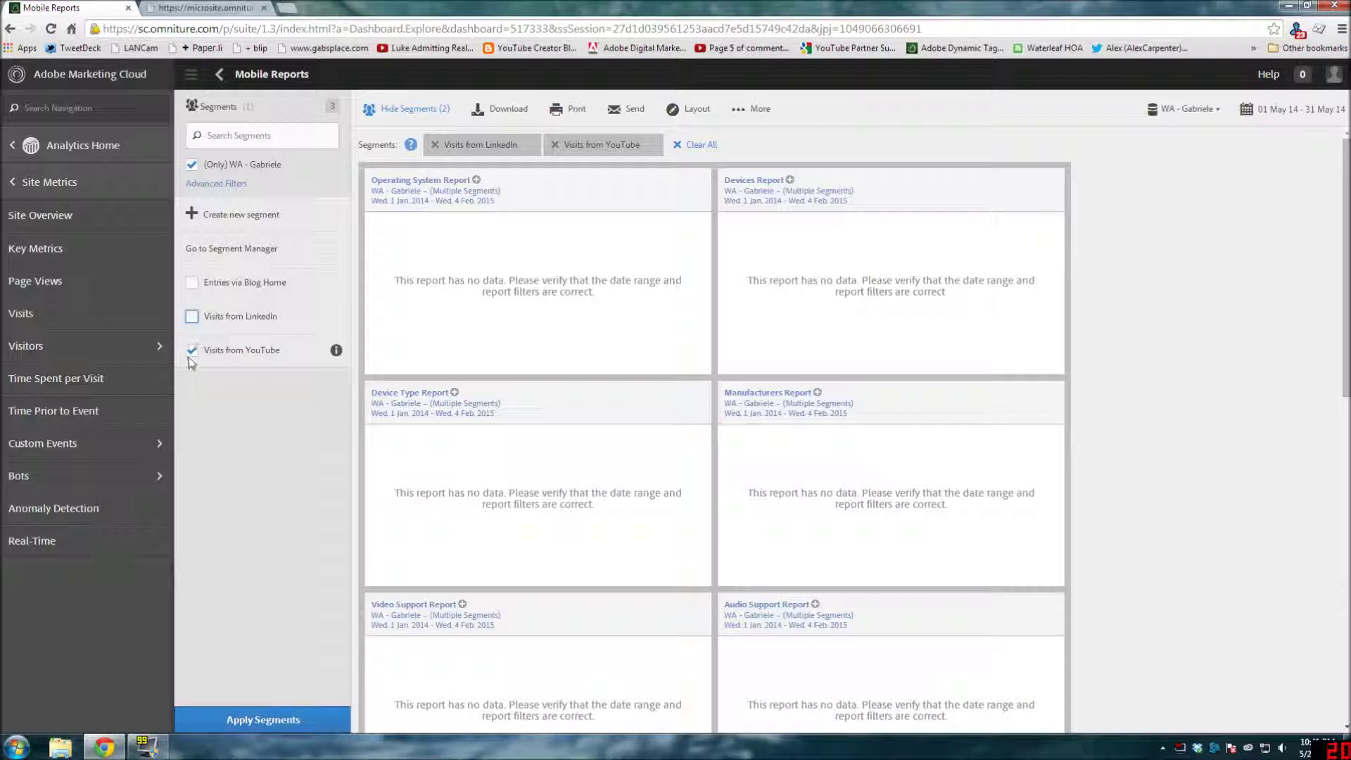
left_click(191, 350)
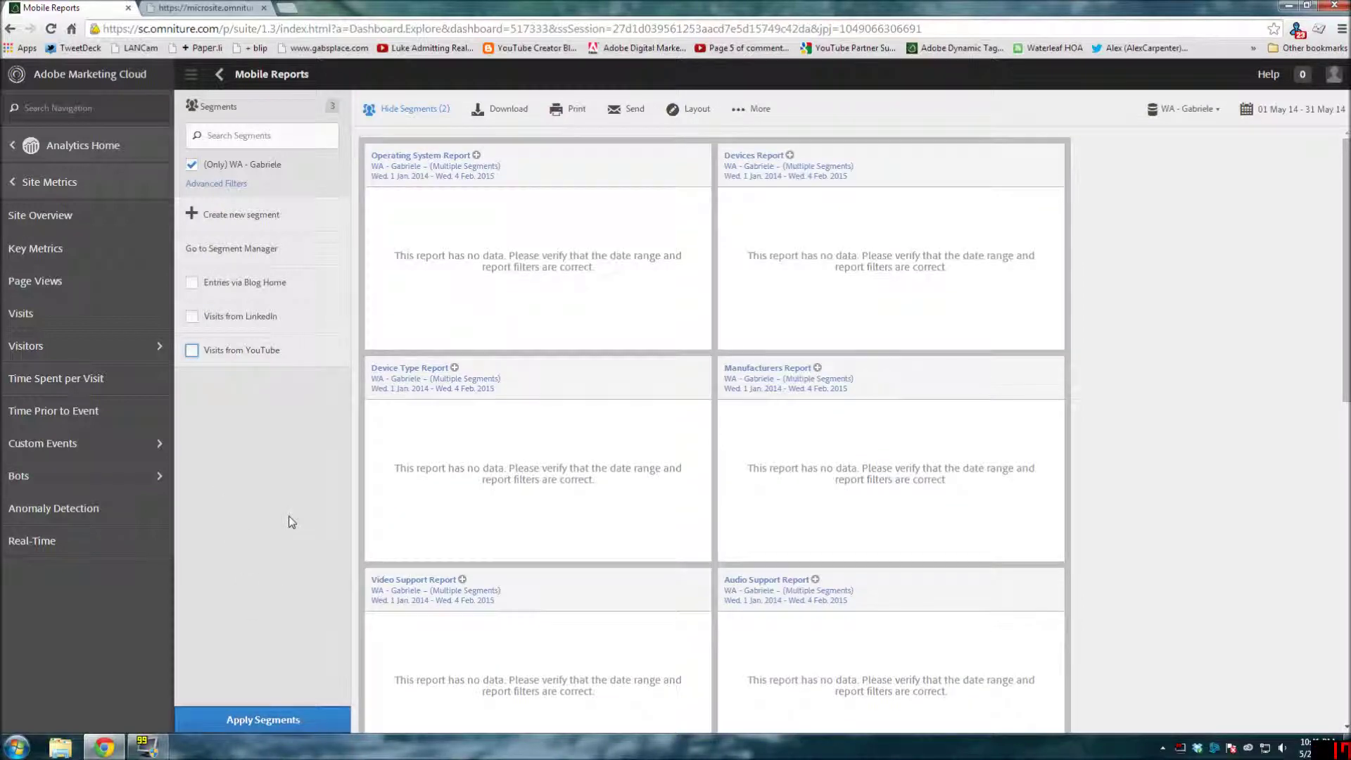